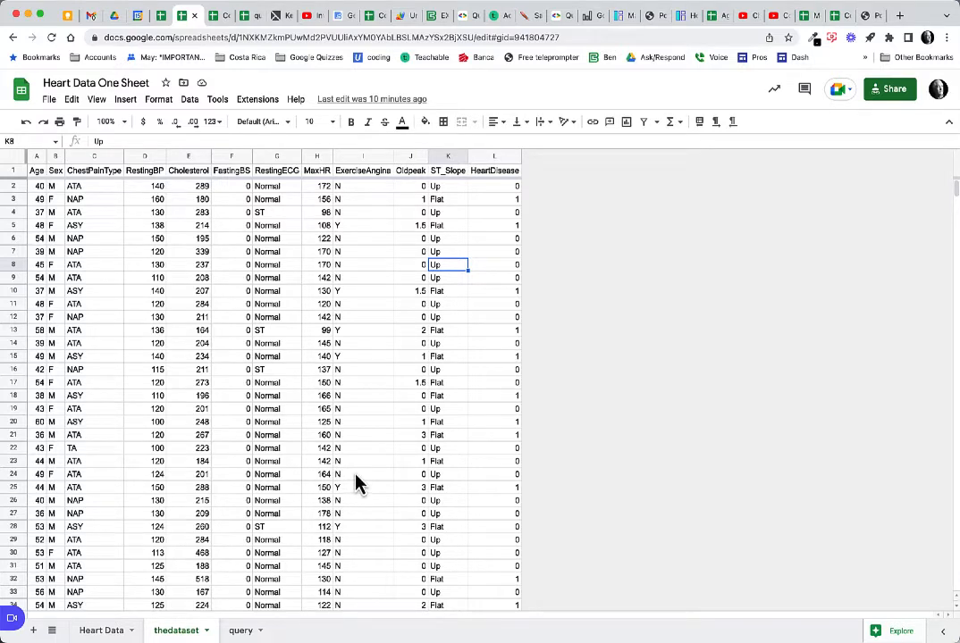
# On the Heart Data sheet, set the Lower Age filter to 30 and the Upper Age filter to 32
pyautogui.click(101, 630)
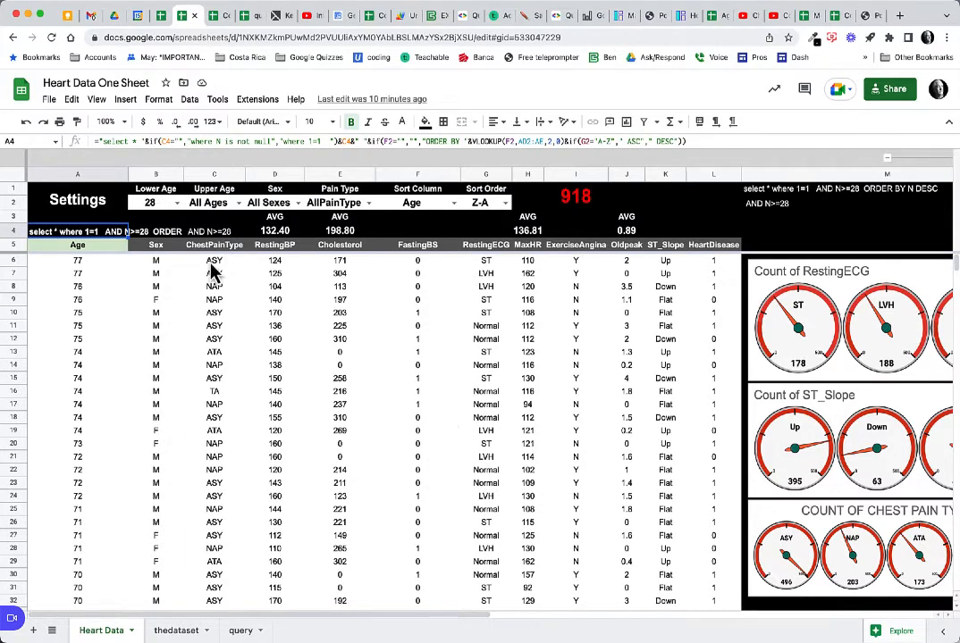
pyautogui.click(155, 202)
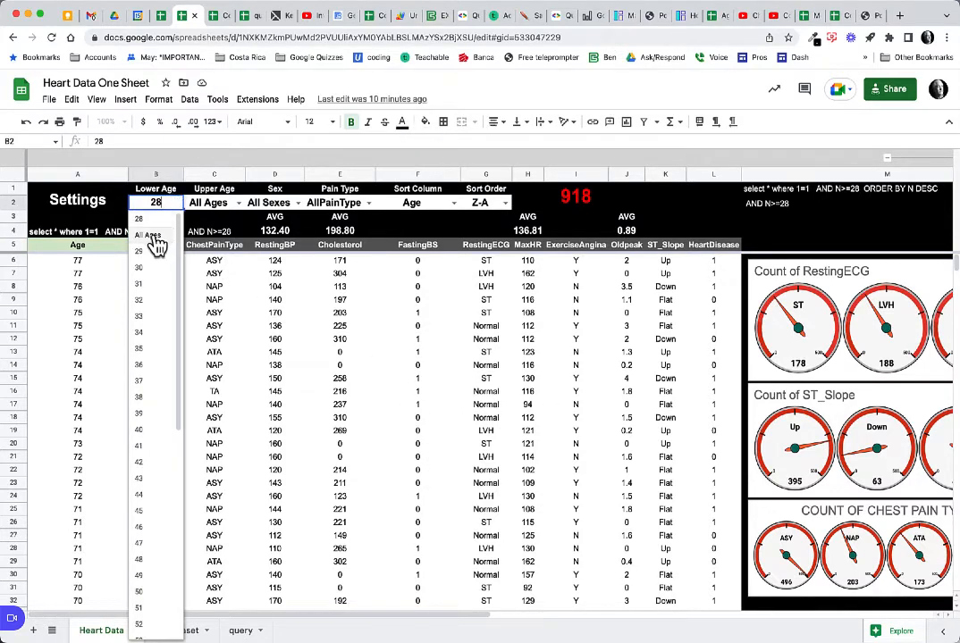
pyautogui.click(161, 240)
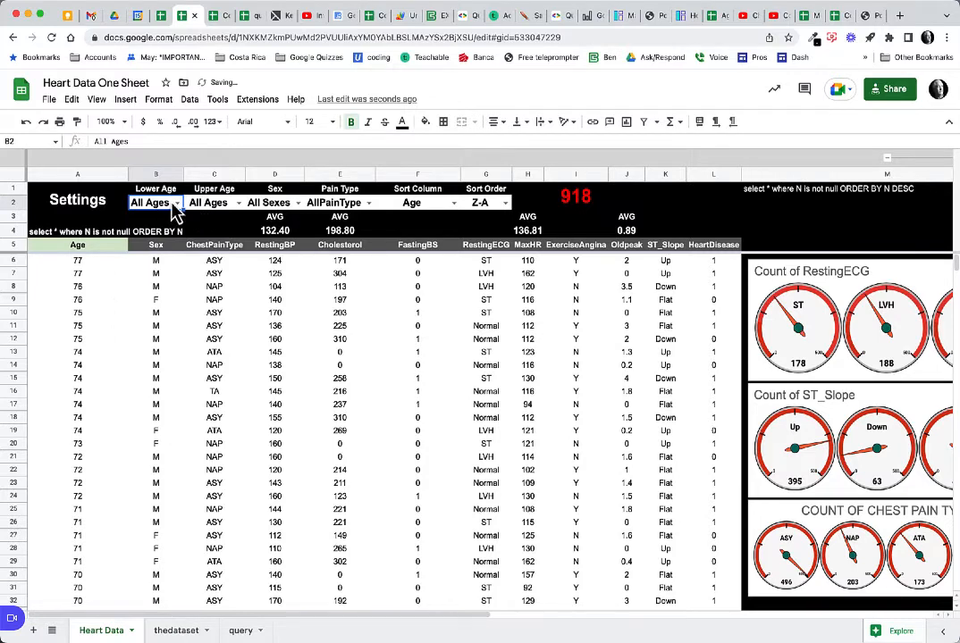
pyautogui.click(159, 202)
pyautogui.click(165, 269)
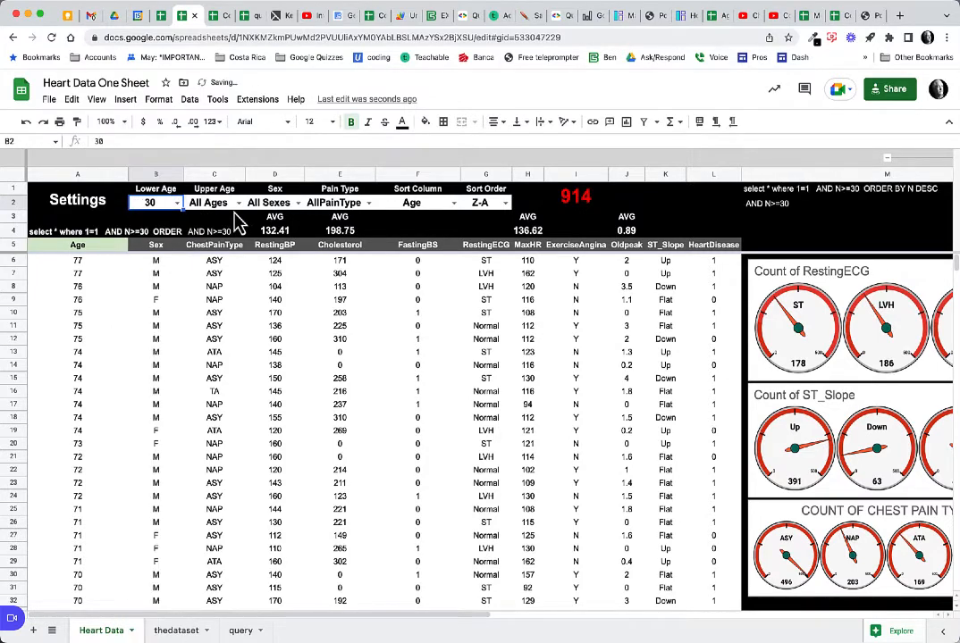
pyautogui.click(209, 200)
pyautogui.click(208, 301)
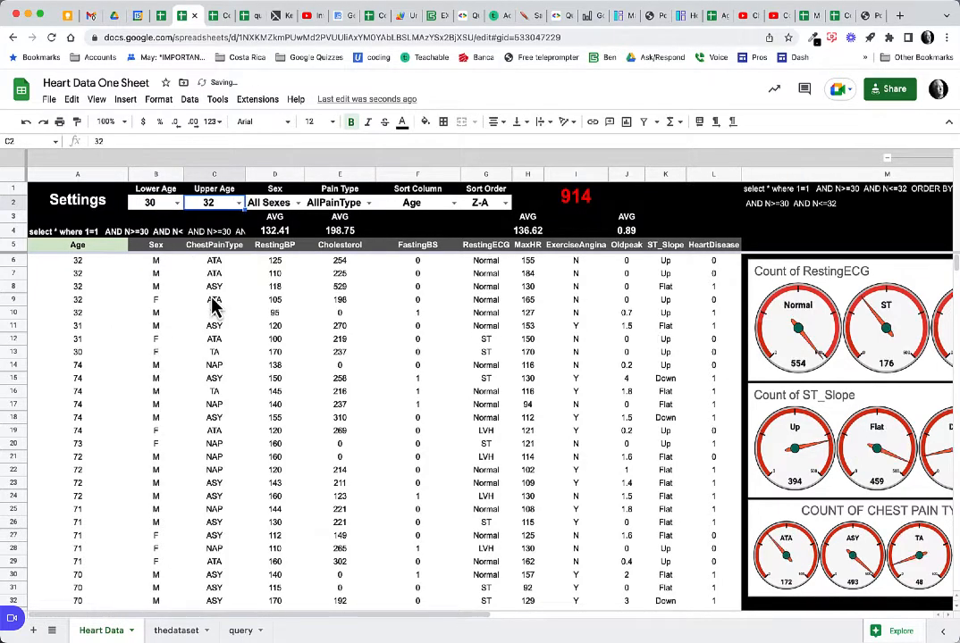
# Filter the heart data to sex M and pain type ASY
pyautogui.click(268, 203)
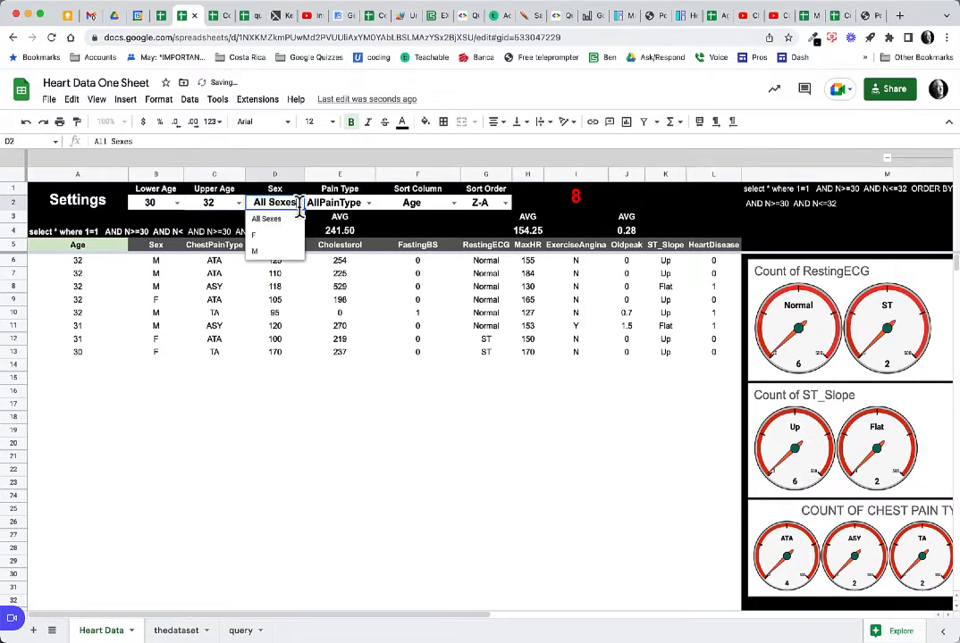
pyautogui.click(268, 252)
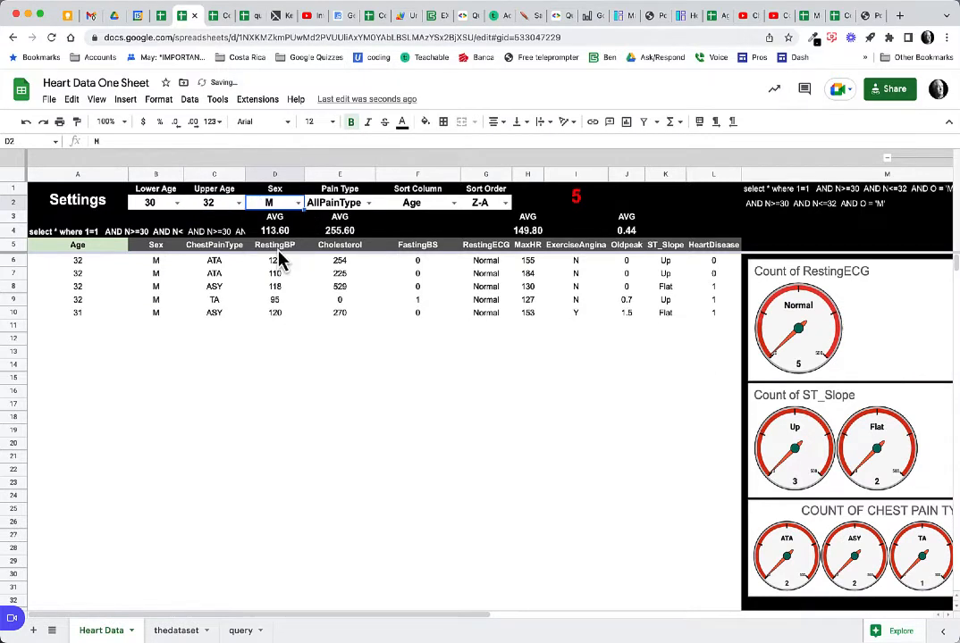
pyautogui.click(368, 203)
pyautogui.click(336, 237)
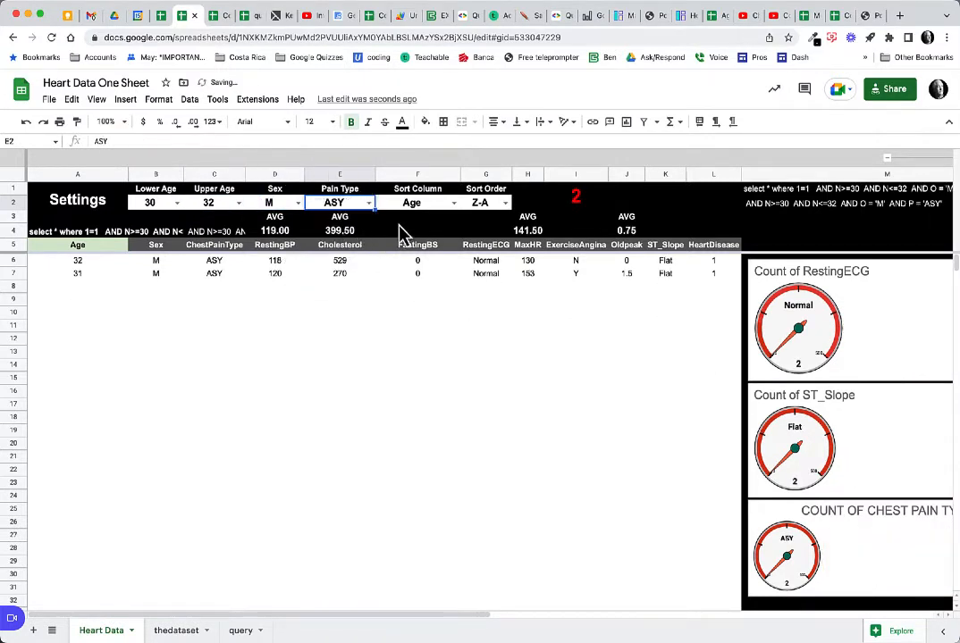
# Switch the sort column to Sex and back to Age
pyautogui.click(452, 204)
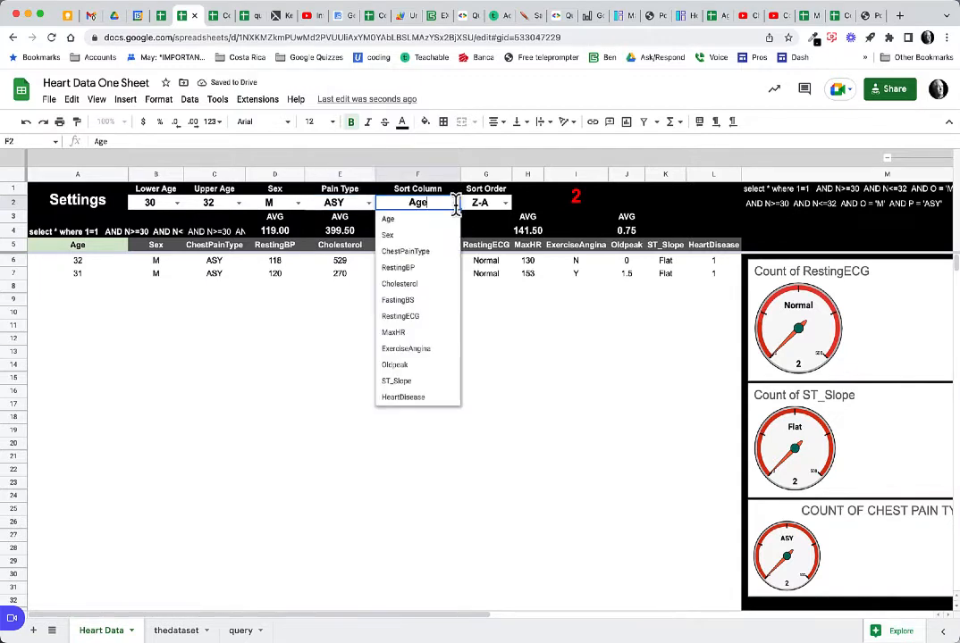
pyautogui.click(394, 236)
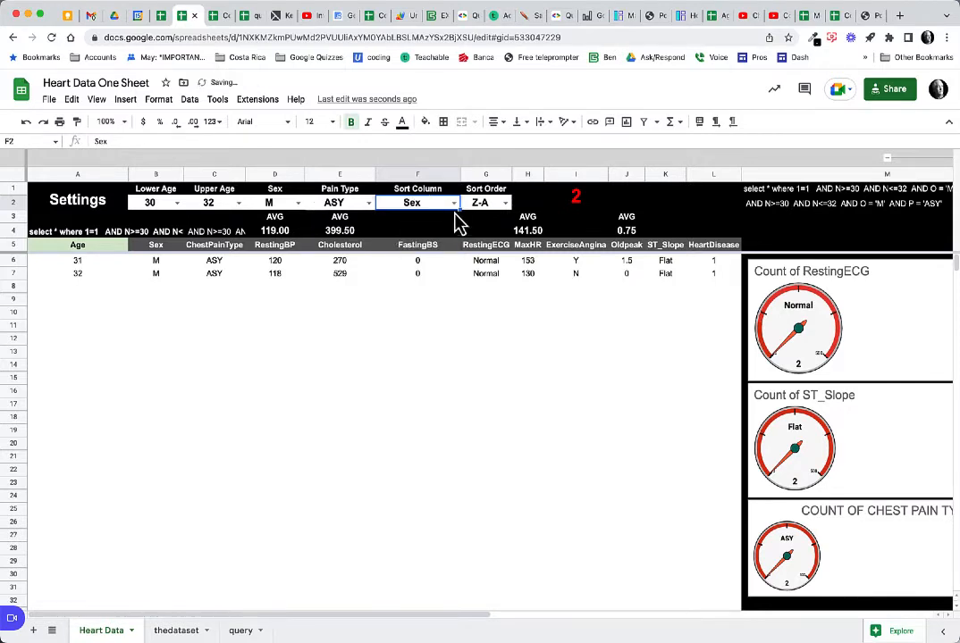
pyautogui.click(447, 206)
pyautogui.click(420, 225)
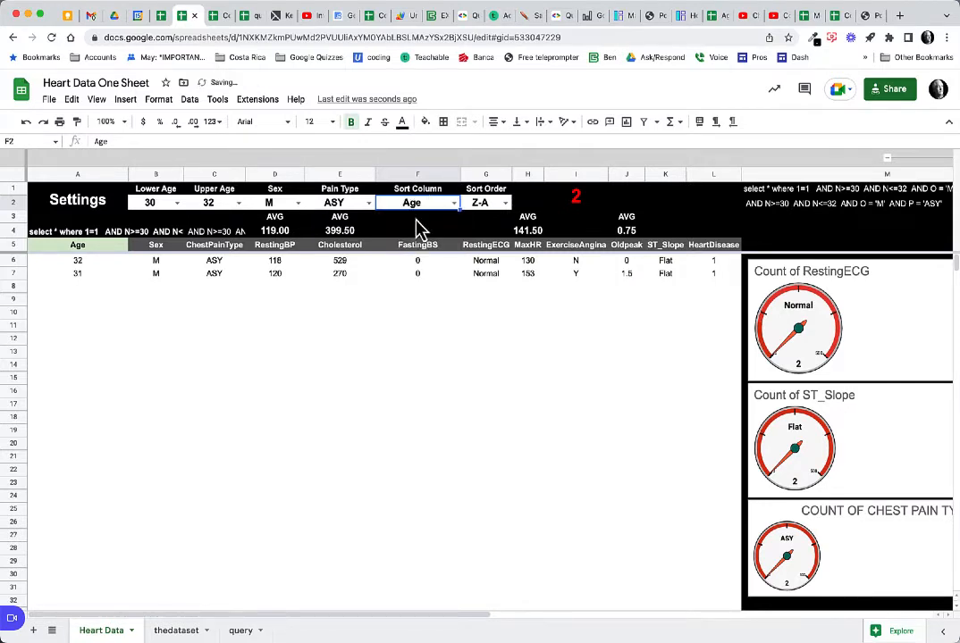
# Set the sort order of the filtered heart data to A-Z
pyautogui.click(492, 204)
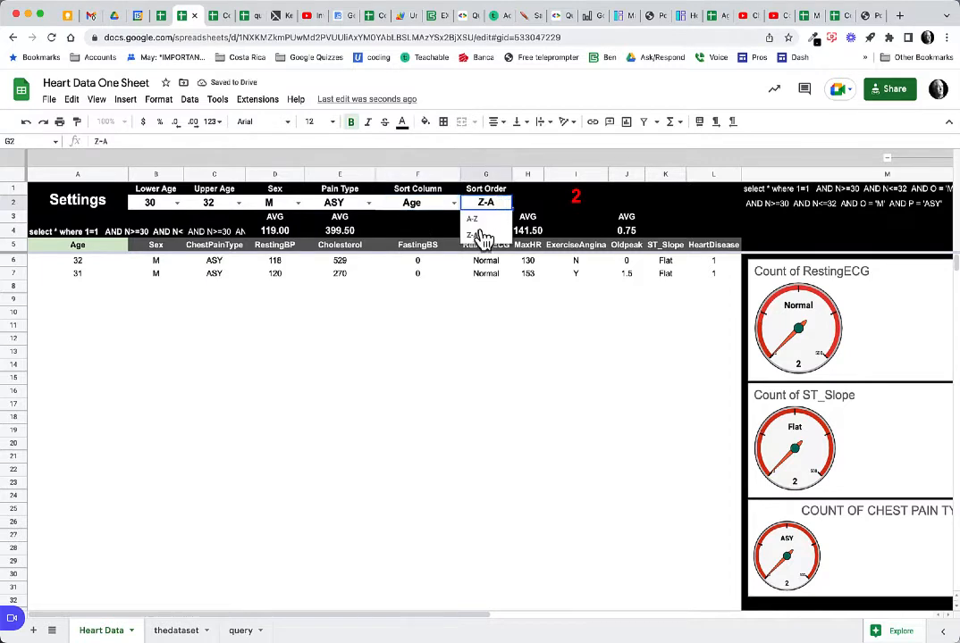
pyautogui.click(484, 236)
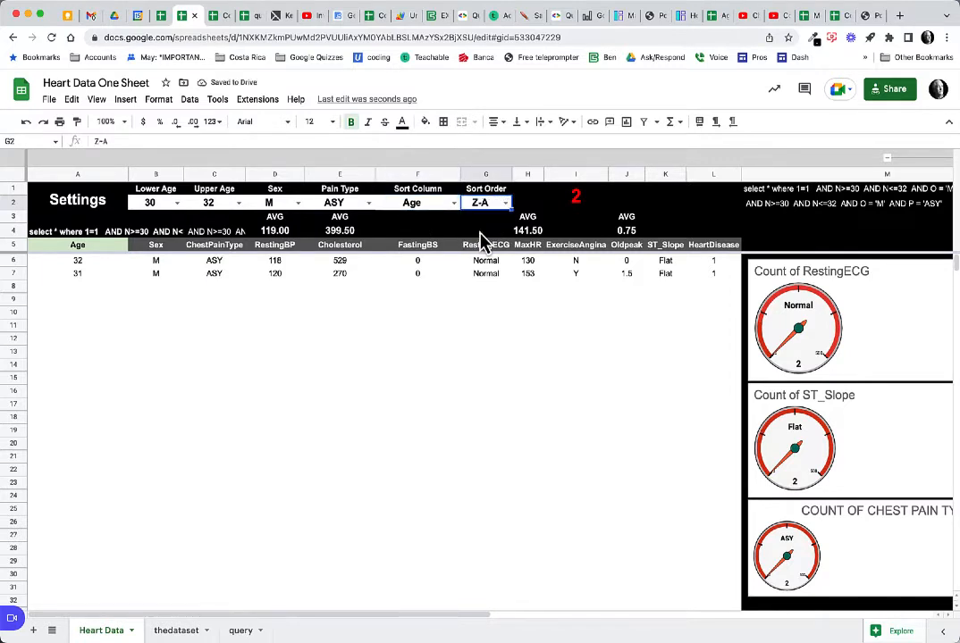
pyautogui.click(506, 205)
pyautogui.click(487, 225)
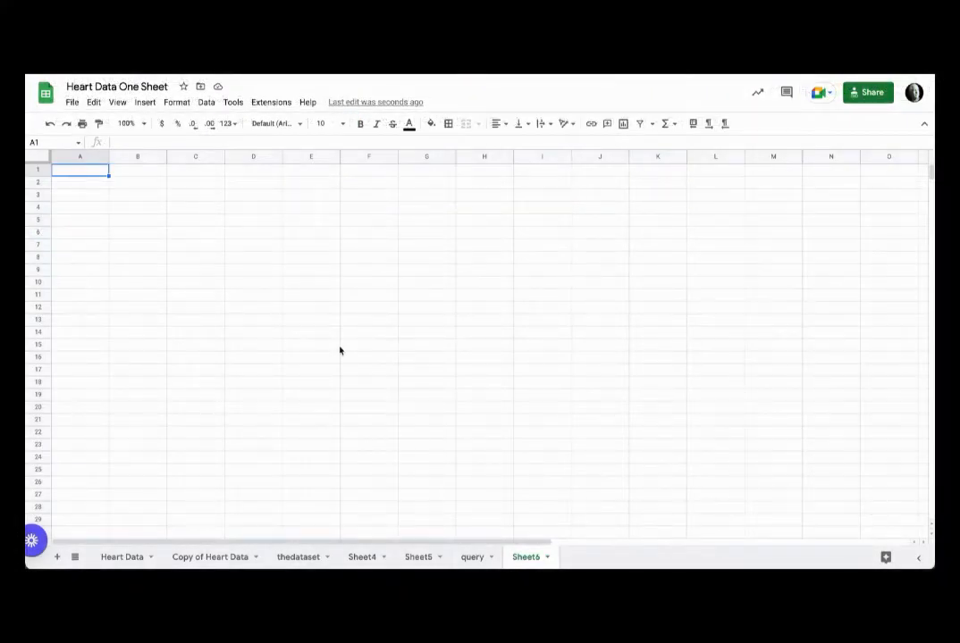
# In cell A5 of the blank Sheet6, enter a QUERY formula that returns the named range heartdata
pyautogui.click(86, 226)
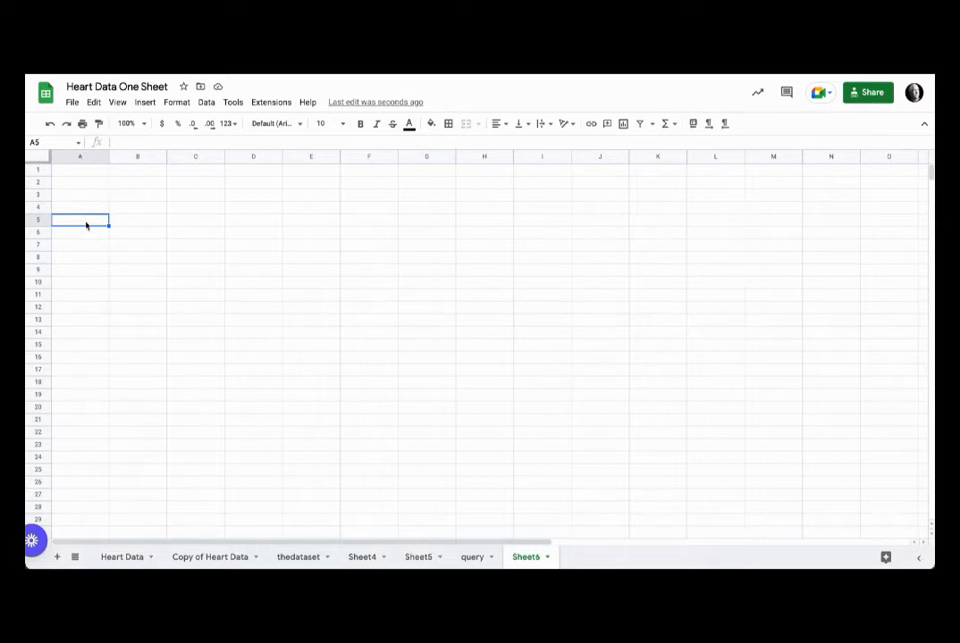
pyautogui.write('=que')
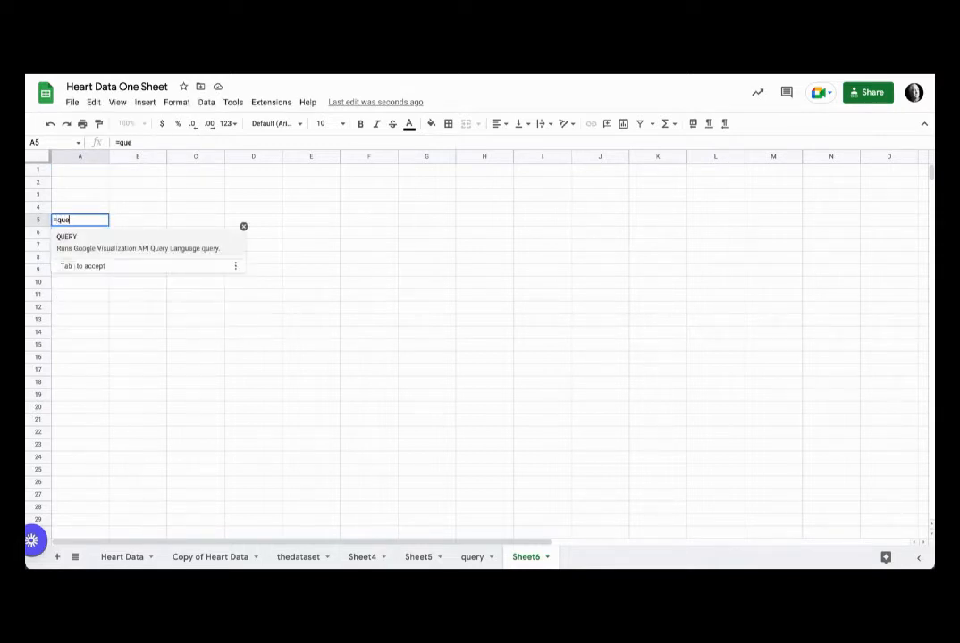
pyautogui.press('Tab')
pyautogui.write('hear')
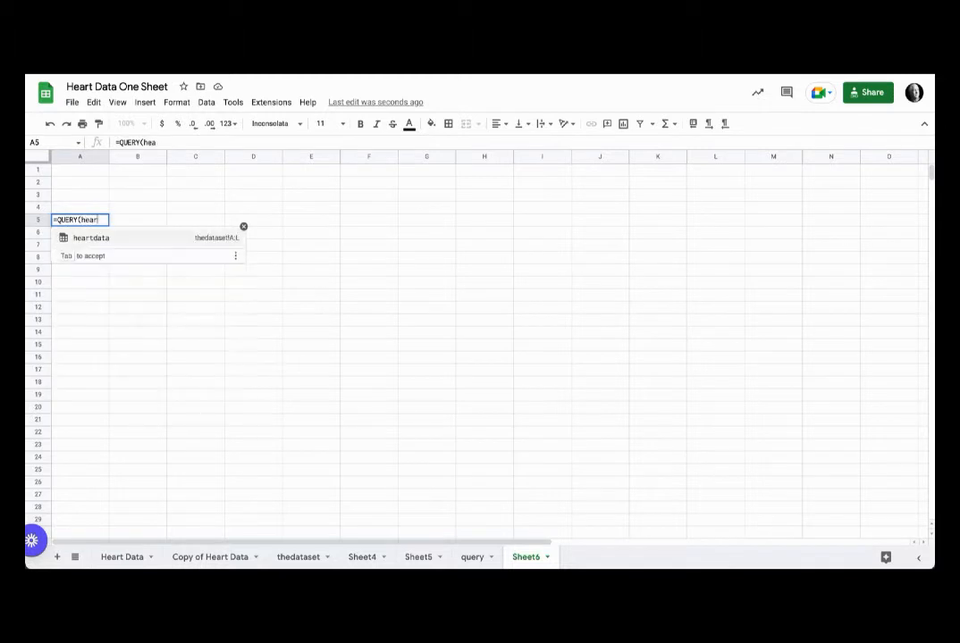
pyautogui.write('t')
pyautogui.click(84, 239)
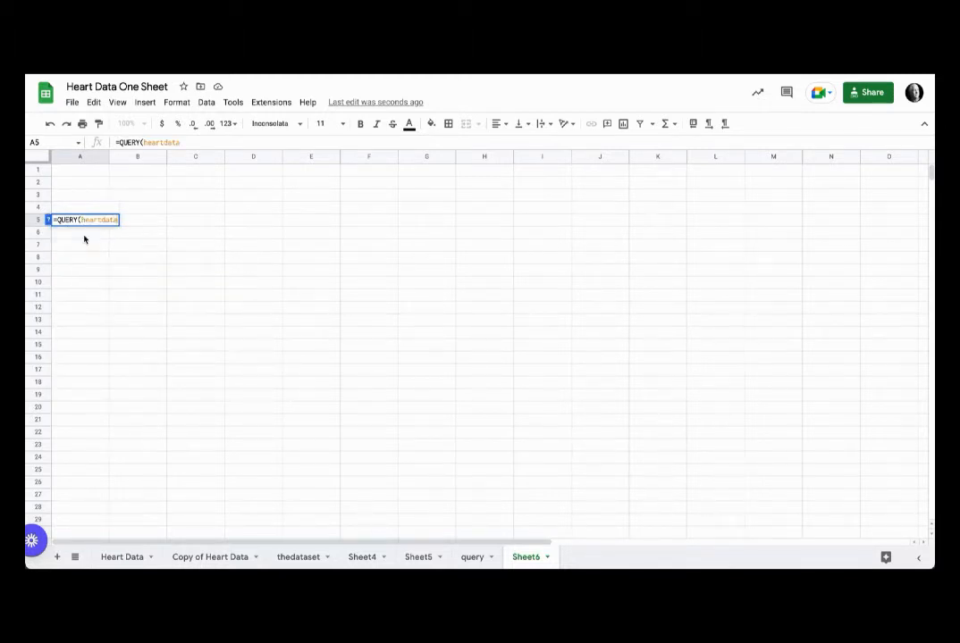
pyautogui.press('Return')
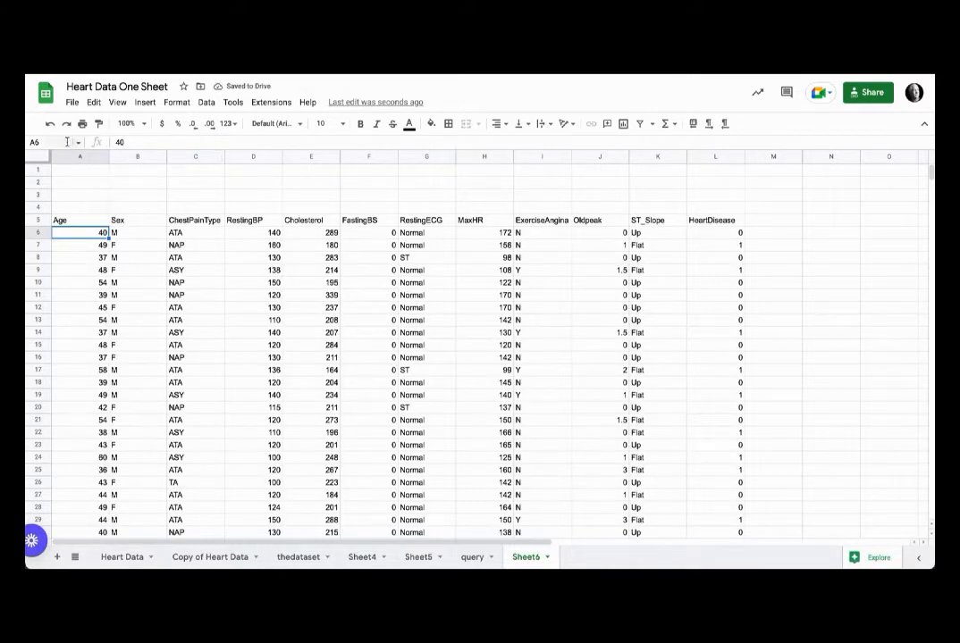
# Fit all column widths of the sheet to their contents
pyautogui.click(85, 219)
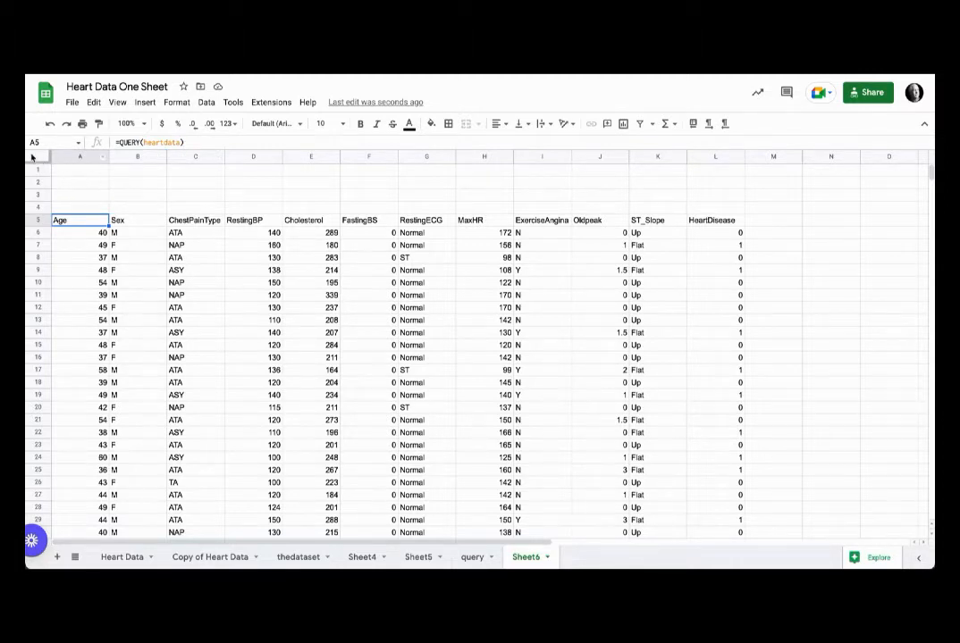
pyautogui.hotkey('ctrl', 'a')
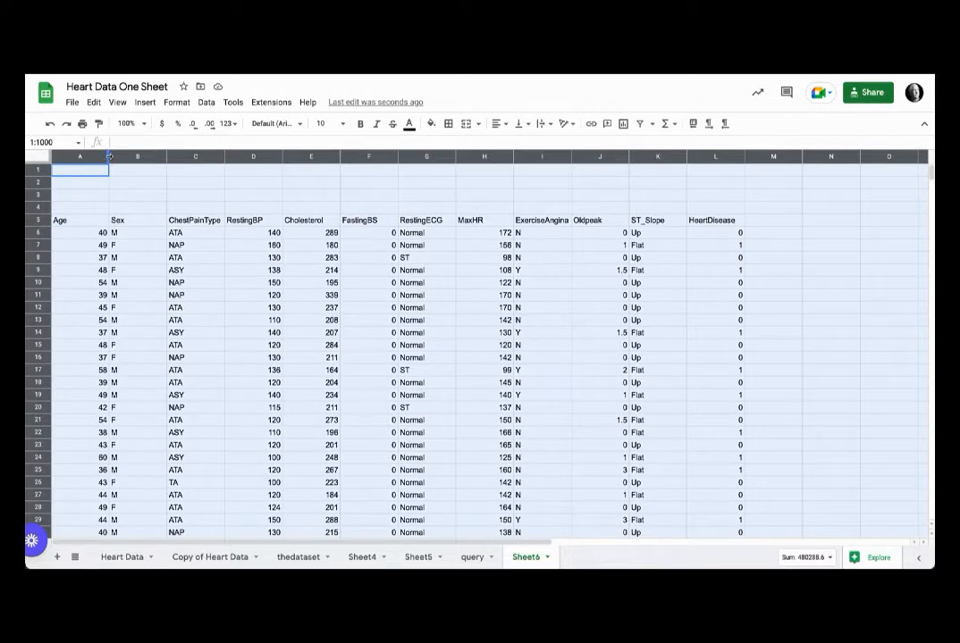
pyautogui.doubleClick(109, 157)
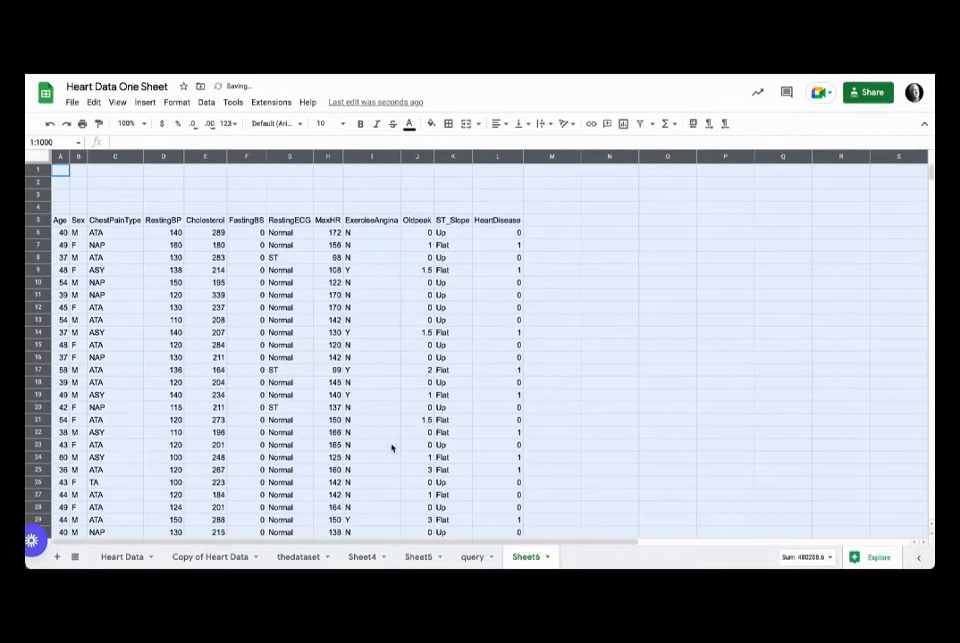
# Enter the formula ="select * " in cell A2 as the query string
pyautogui.click(60, 182)
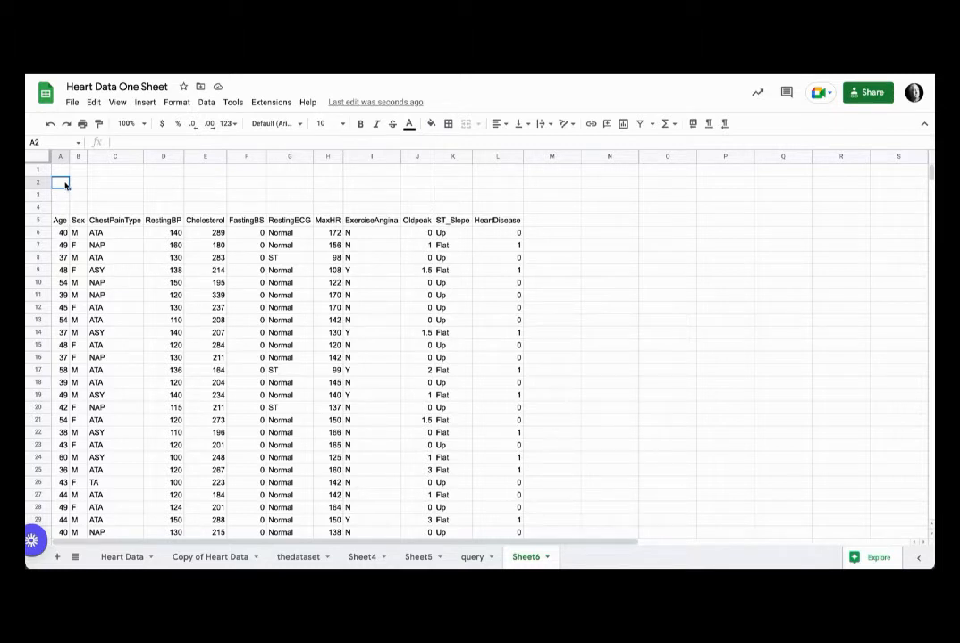
pyautogui.write('="')
pyautogui.press('BackSpace')
pyautogui.write('"select')
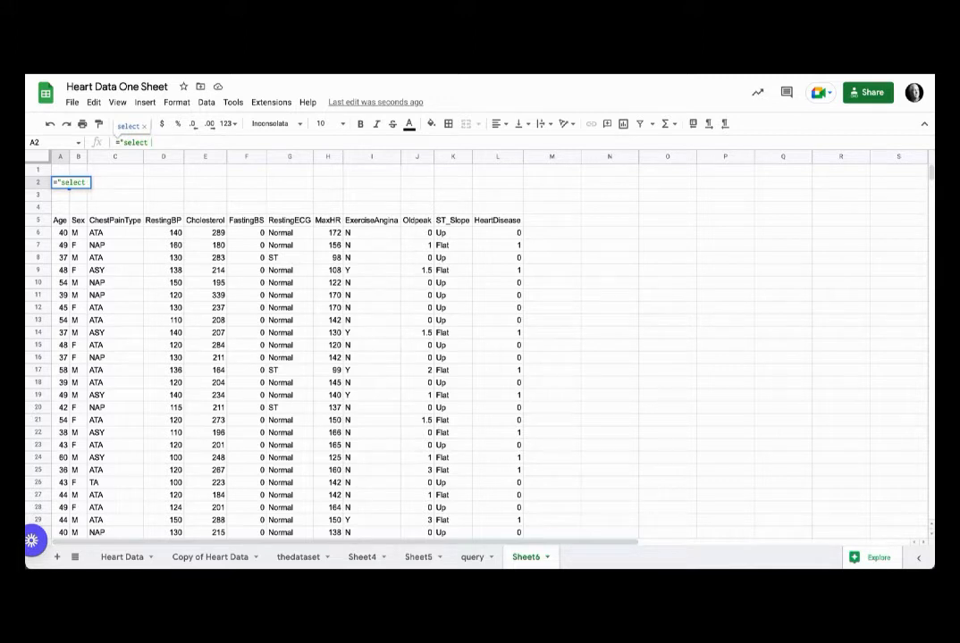
pyautogui.write(' *')
pyautogui.write(" '")
pyautogui.press('Return')
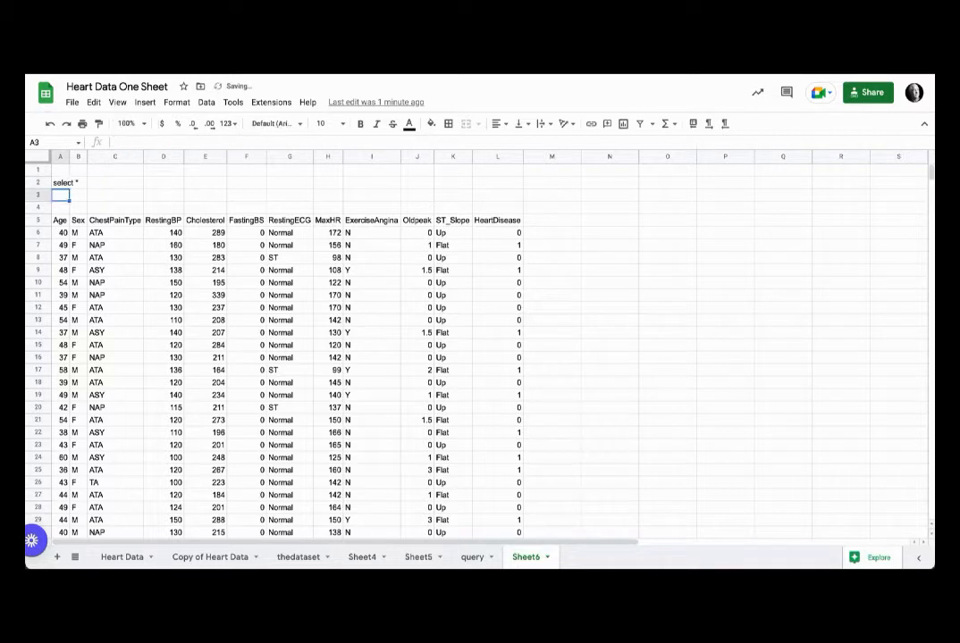
# Format the query string in cell A2 as size 12, bold, red text
pyautogui.click(64, 183)
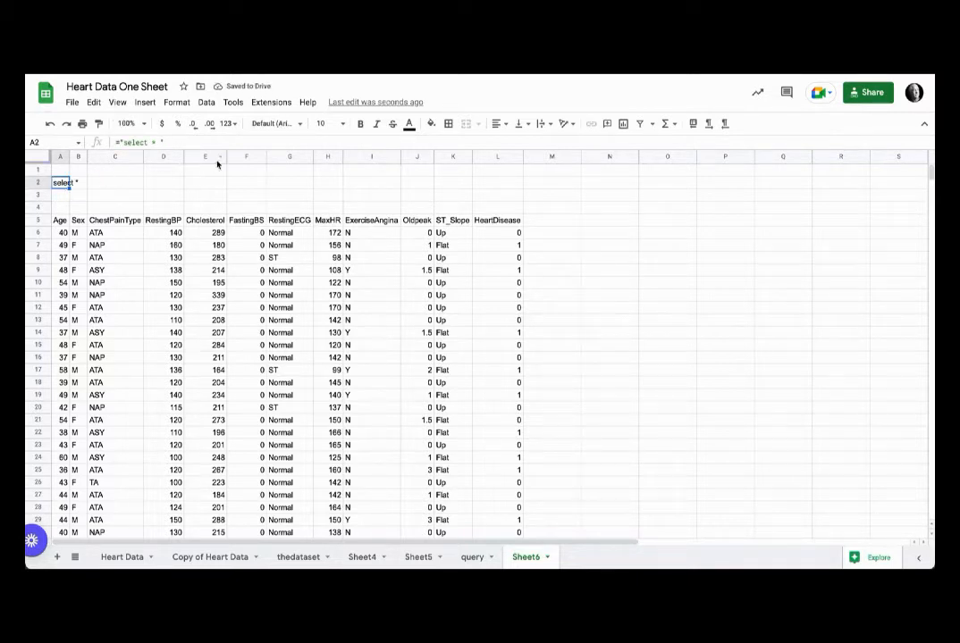
pyautogui.click(332, 125)
pyautogui.click(272, 218)
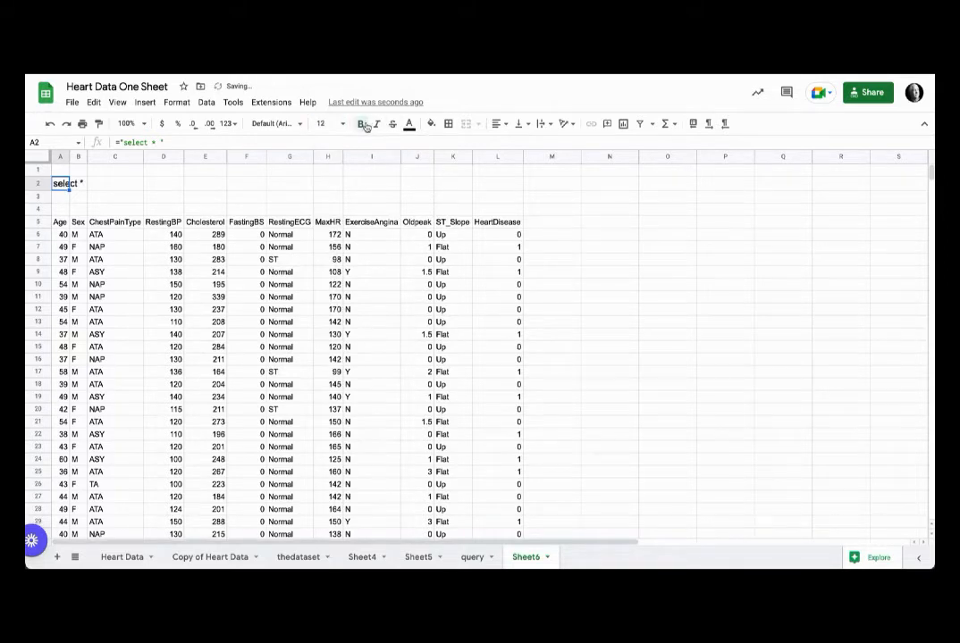
pyautogui.click(360, 123)
pyautogui.click(409, 124)
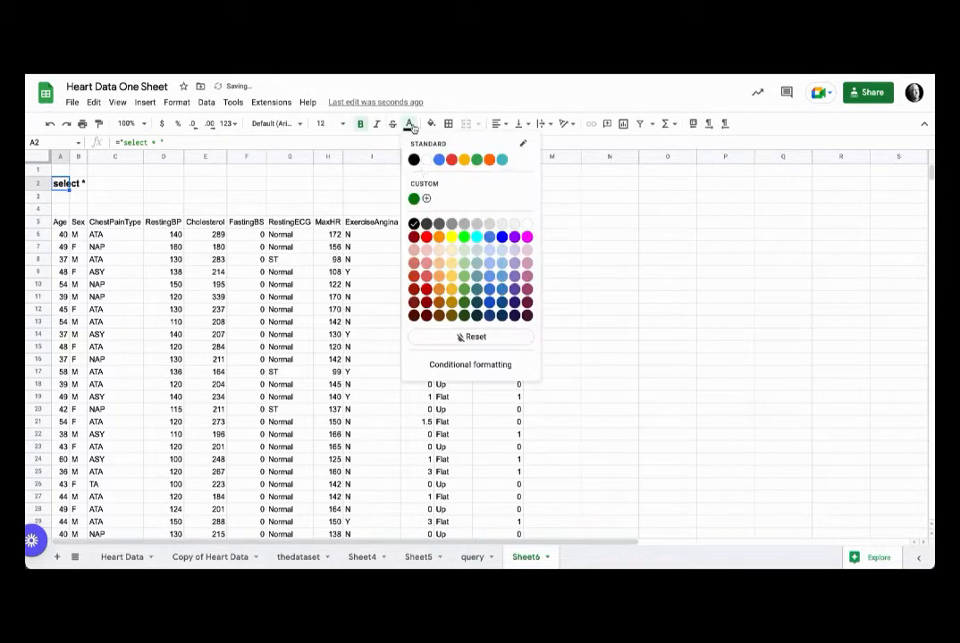
pyautogui.click(427, 236)
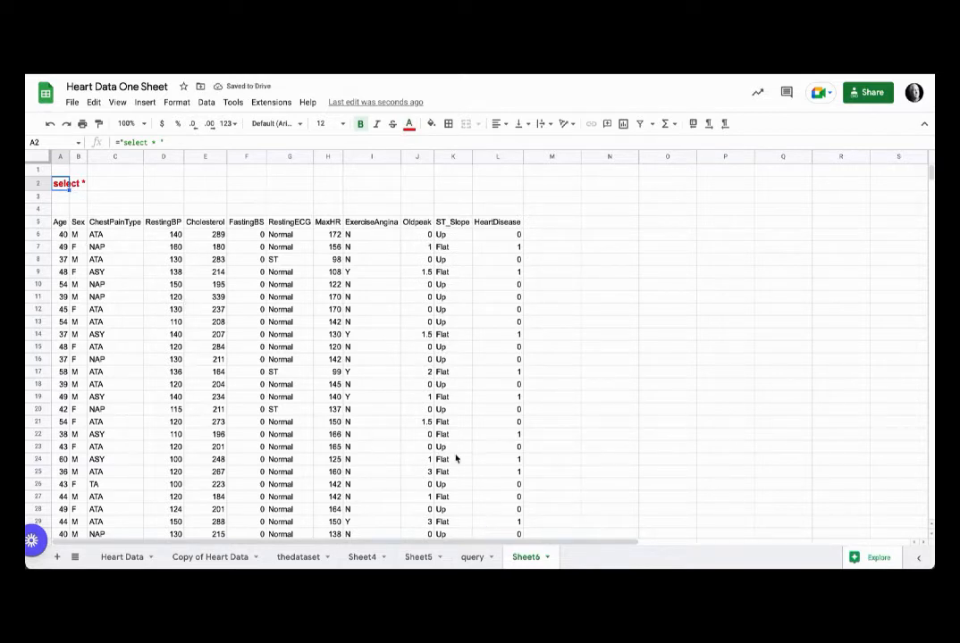
# Extend the QUERY formula in cell A5 to =QUERY(heartdata,A2) so that it uses the query string in cell A2
pyautogui.click(63, 227)
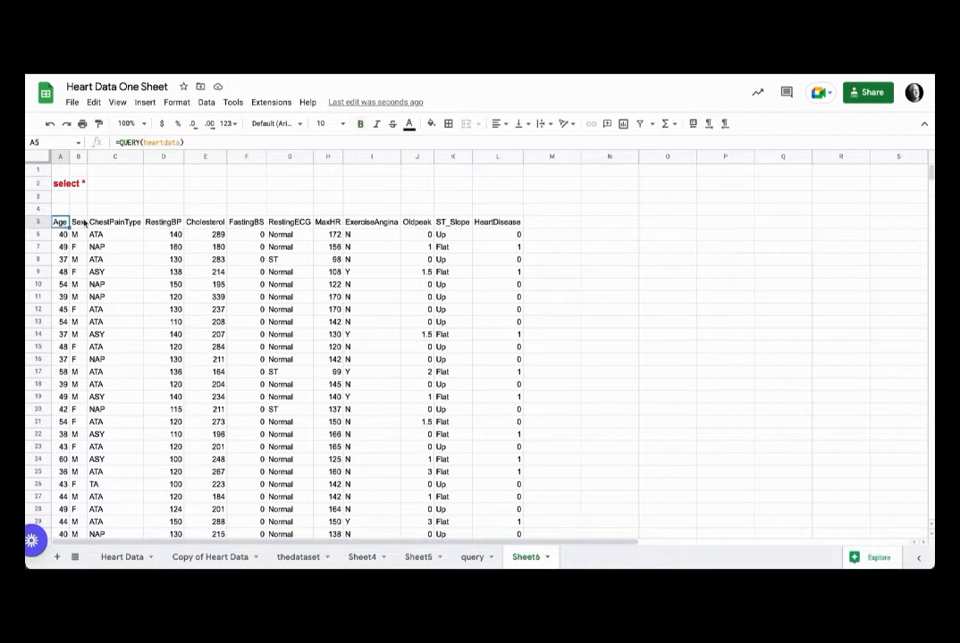
pyautogui.click(182, 143)
pyautogui.write(',')
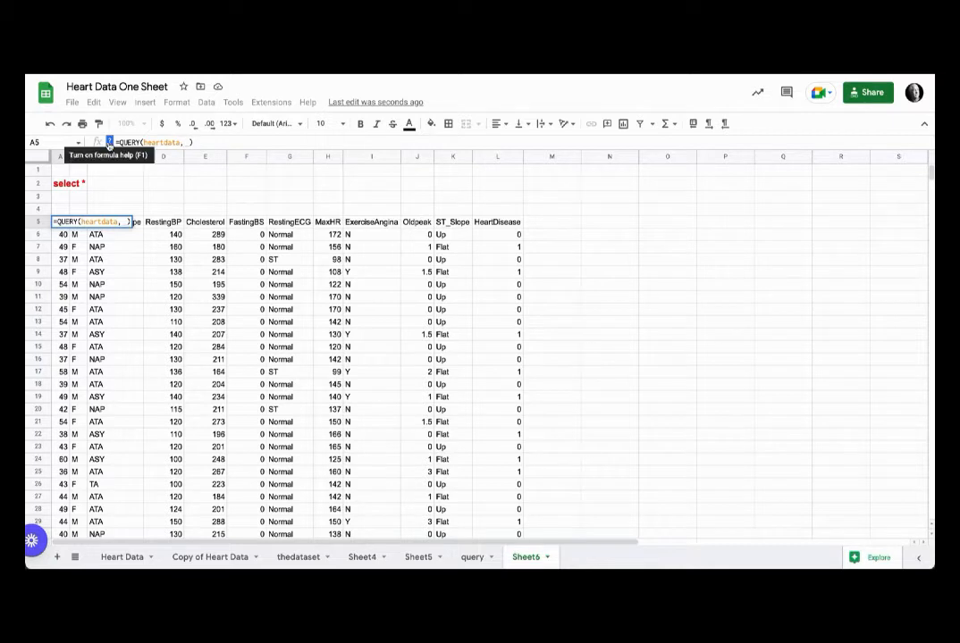
pyautogui.click(108, 143)
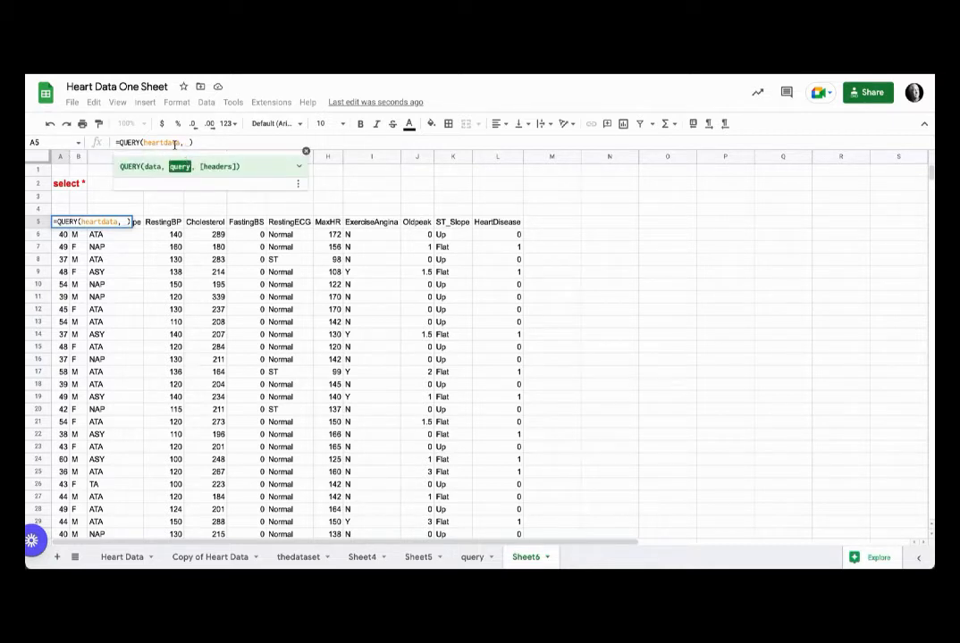
pyautogui.press('BackSpace')
pyautogui.press('BackSpace')
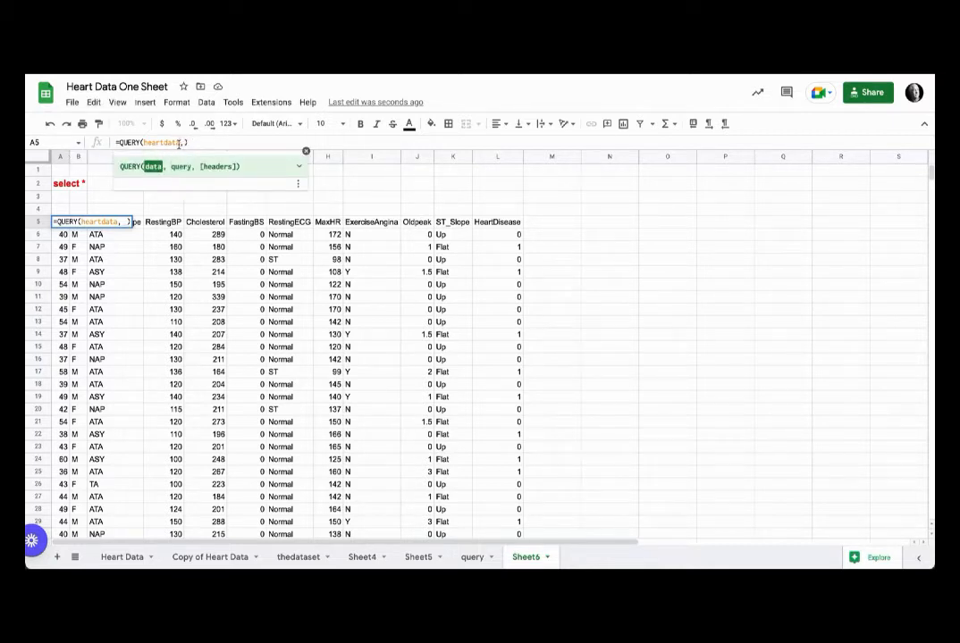
pyautogui.click(184, 143)
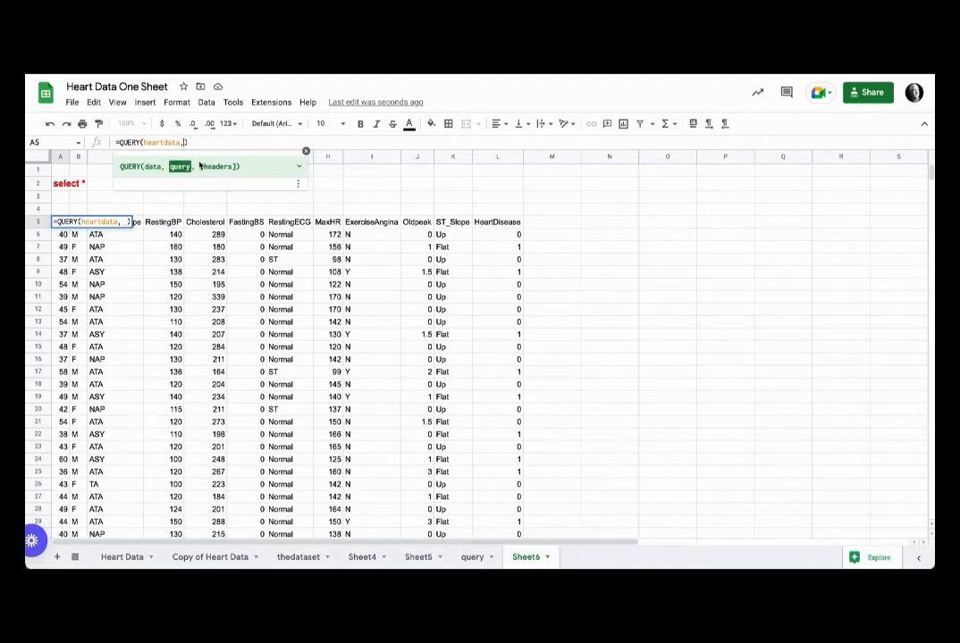
pyautogui.click(61, 185)
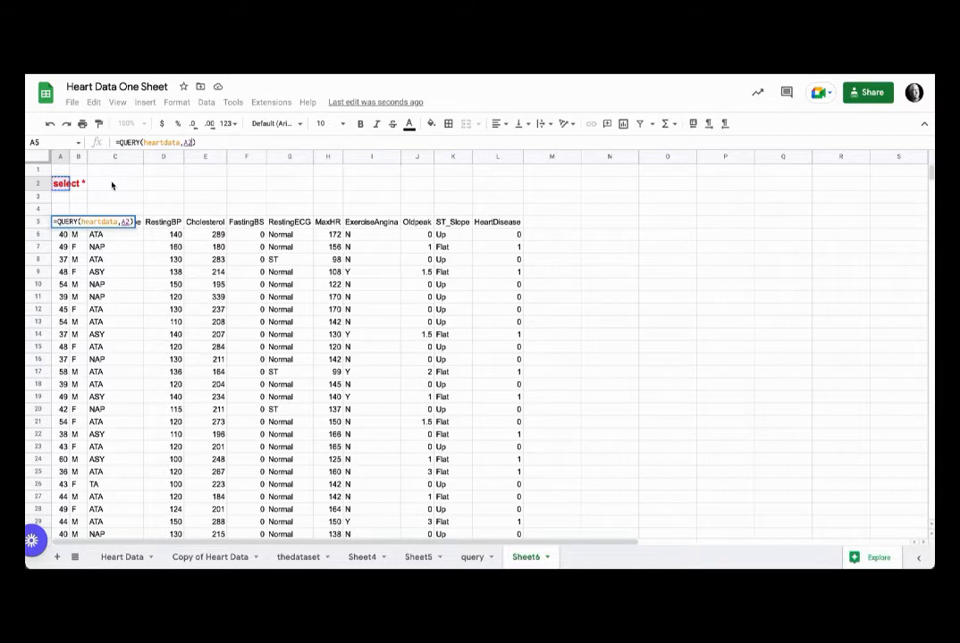
pyautogui.press('Return')
# Add a where clause to the query string in cell A2, making it ="select * where A>=77"
pyautogui.click(59, 184)
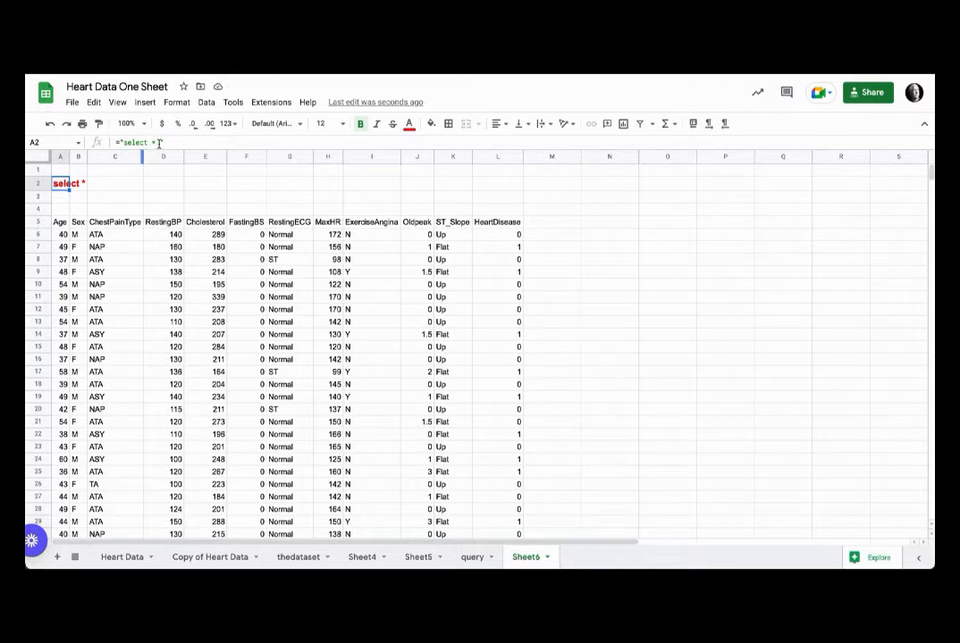
pyautogui.click(159, 143)
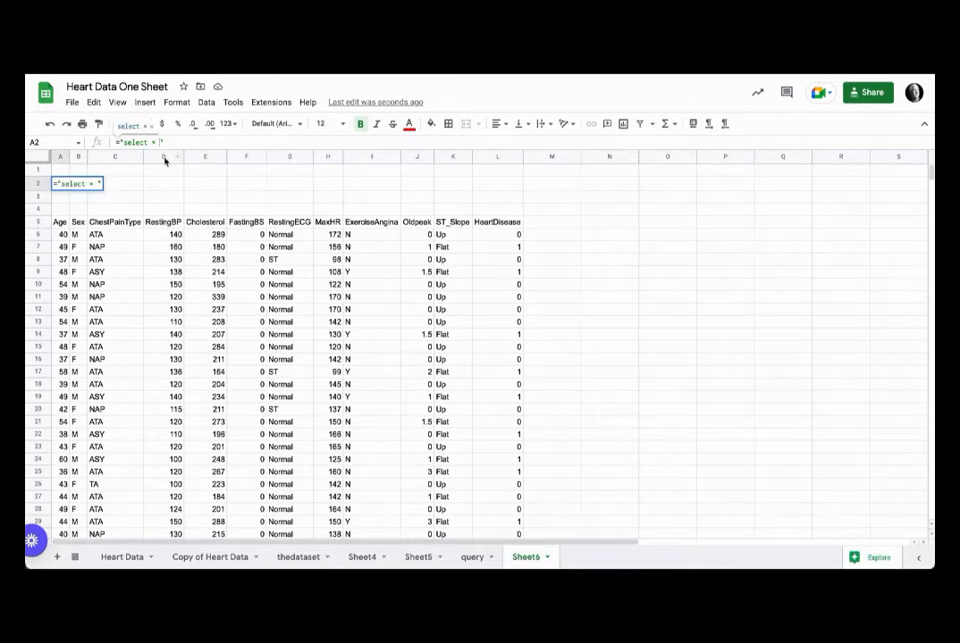
pyautogui.write('where ')
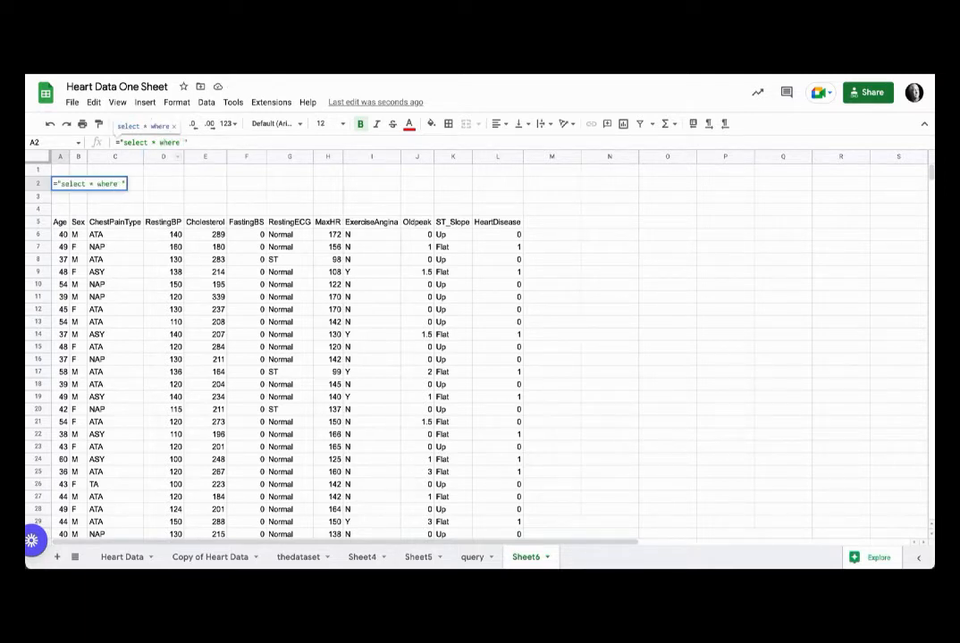
pyautogui.write('A')
pyautogui.write(' .')
pyautogui.write('=')
pyautogui.press('BackSpace')
pyautogui.press('BackSpace')
pyautogui.press('BackSpace')
pyautogui.write('>=77')
pyautogui.press('Return')
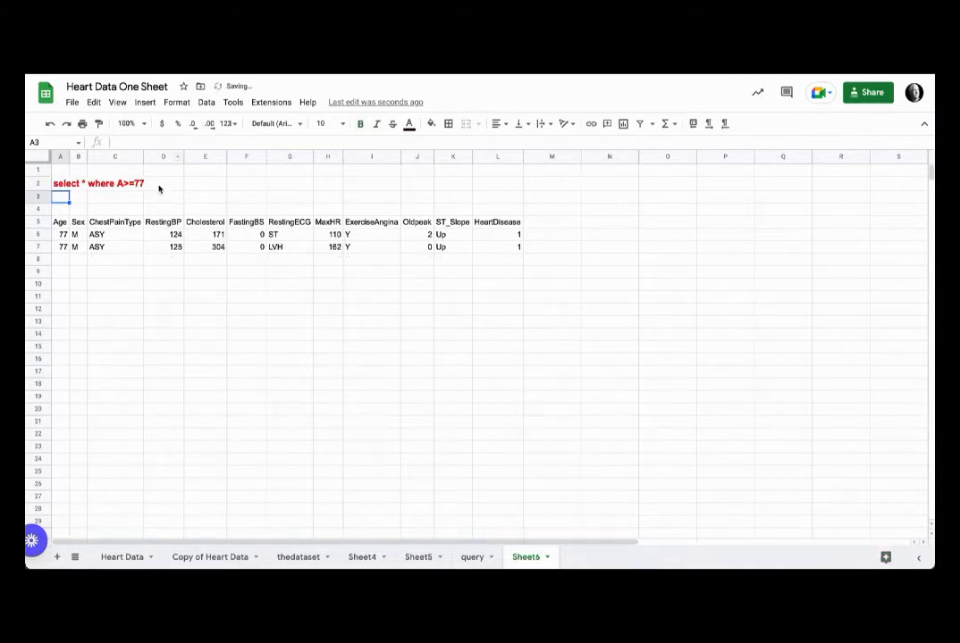
# Change the condition in the cell A2 query string to A<=35 and look over the filtered rows
pyautogui.click(61, 183)
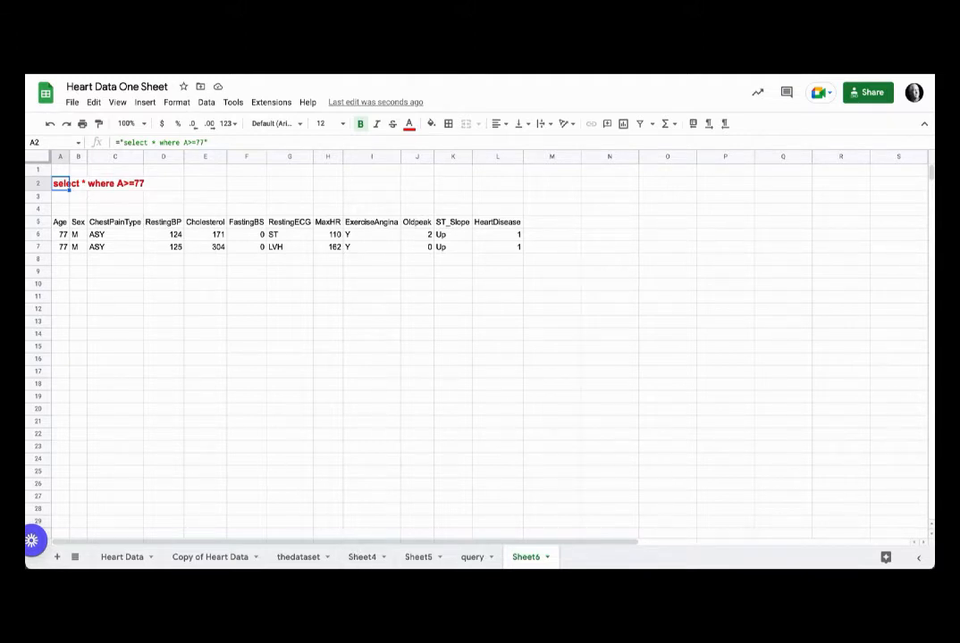
pyautogui.click(192, 143)
pyautogui.press('Delete')
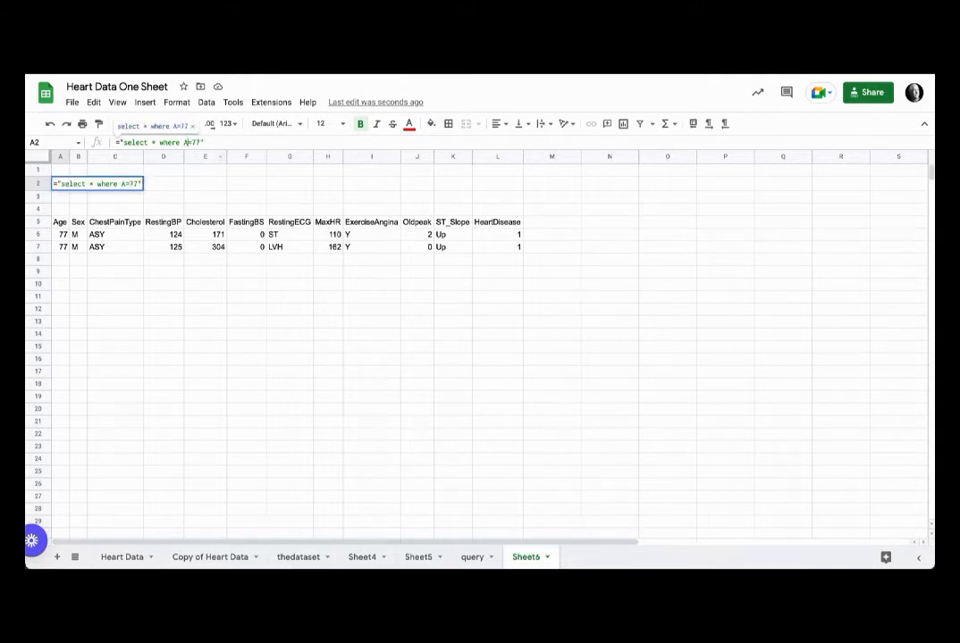
pyautogui.write('<=')
pyautogui.doubleClick(197, 143)
pyautogui.write('35')
pyautogui.press('Return')
pyautogui.scroll(-5, 458, 270)
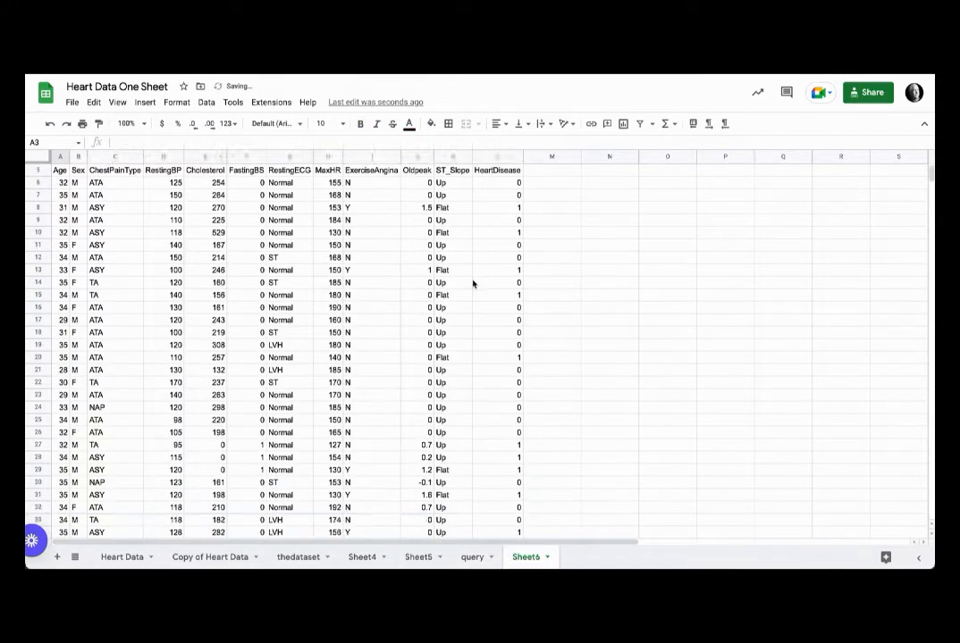
pyautogui.scroll(4, 470, 280)
pyautogui.hscroll(1, 476, 287)
pyautogui.scroll(1, 476, 288)
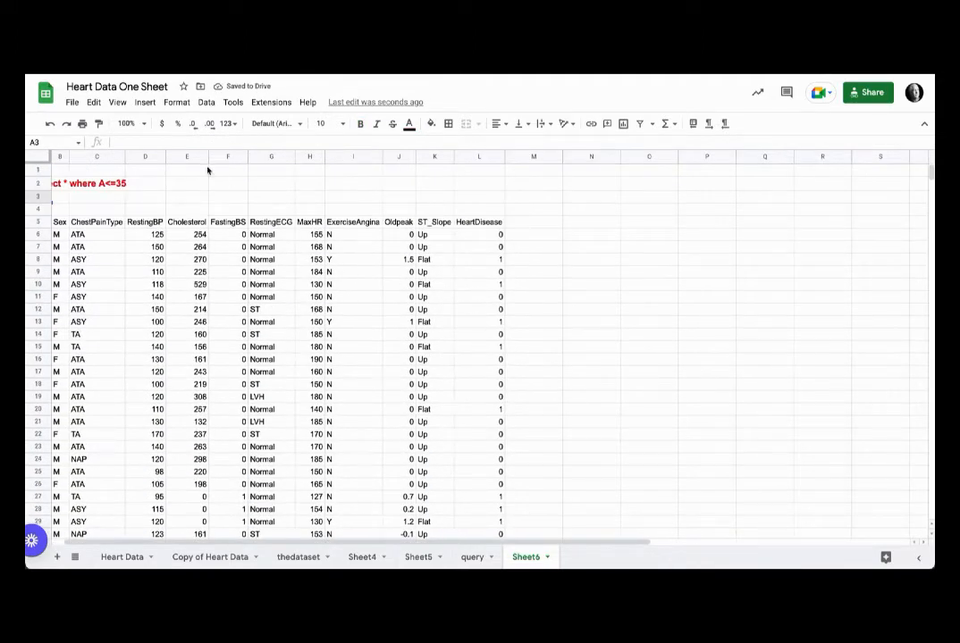
pyautogui.hscroll(-1, 89, 192)
pyautogui.click(62, 184)
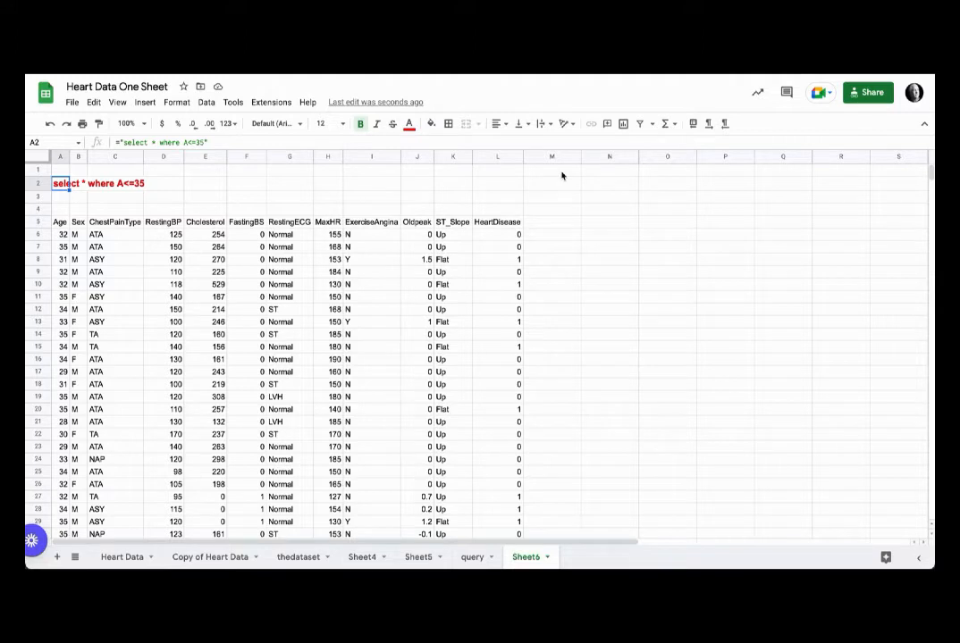
# Start an array formula in cell N1 with ={"All Ages"; SORT(UNIQUE(
pyautogui.click(620, 175)
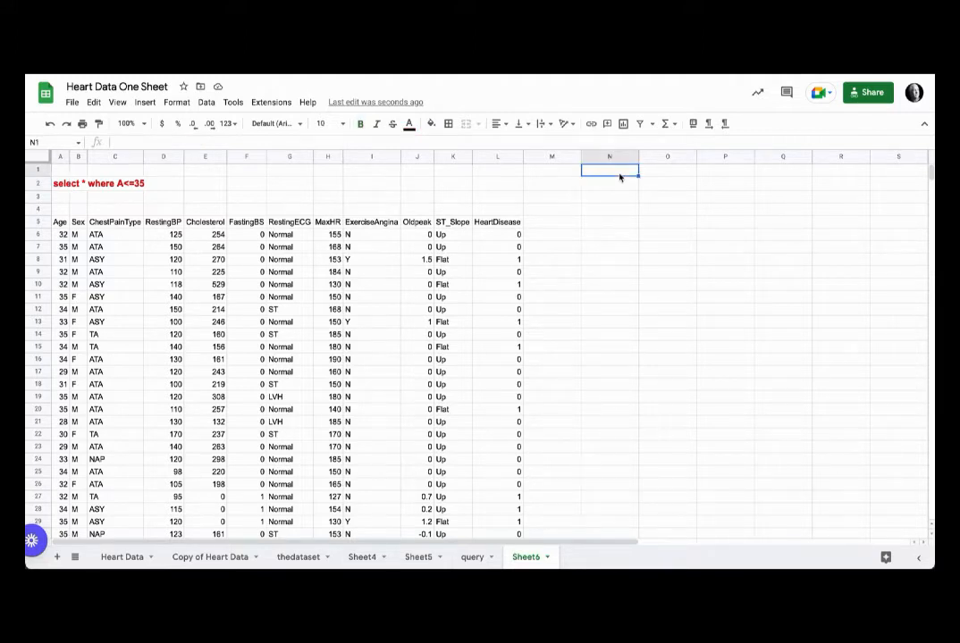
pyautogui.write('=')
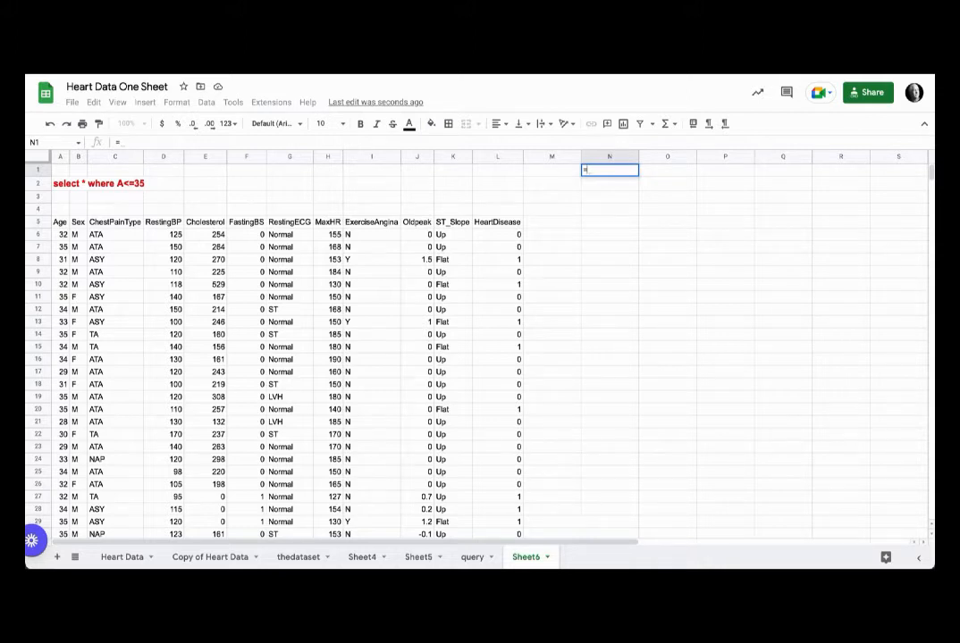
pyautogui.write('(')
pyautogui.write('"')
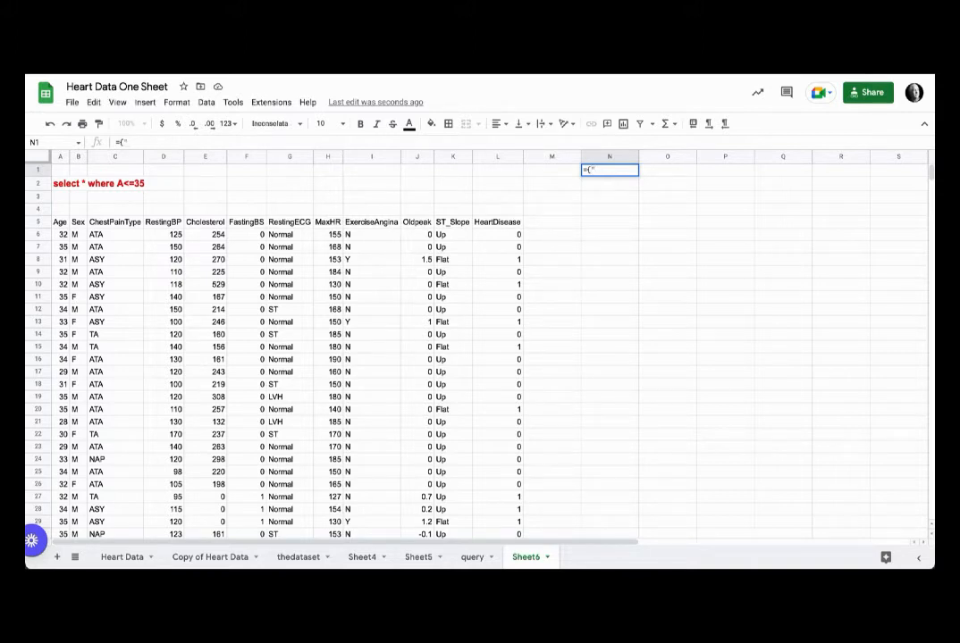
pyautogui.write('All Ages"')
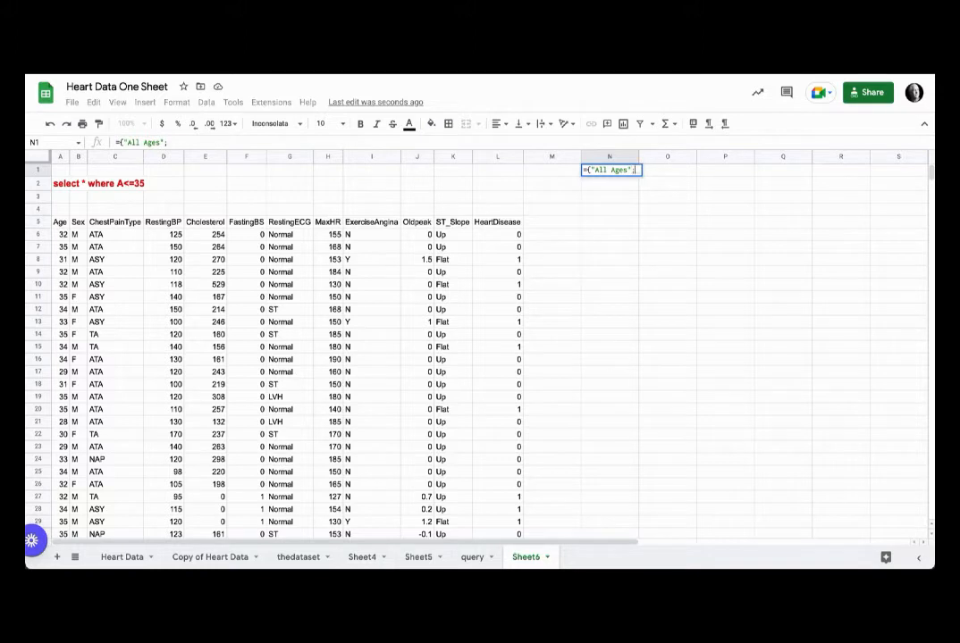
pyautogui.write(';')
pyautogui.write('SORT(')
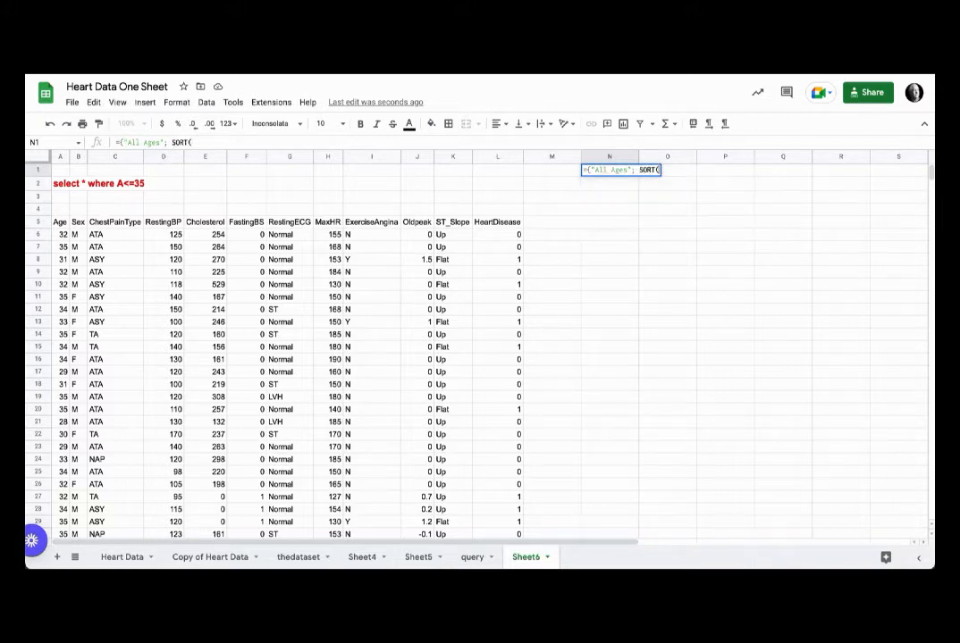
pyautogui.write('uniq')
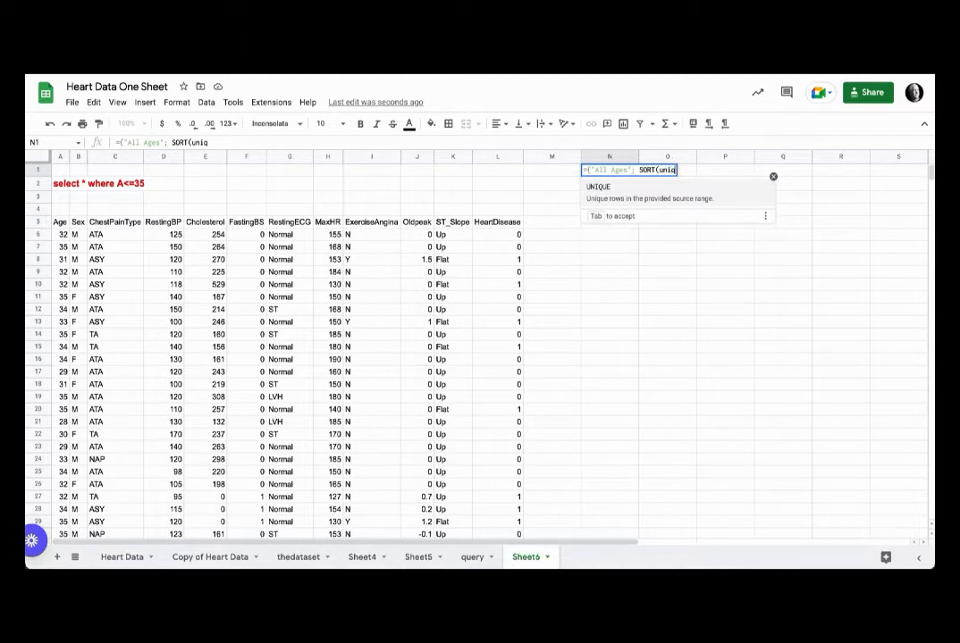
pyautogui.press('Tab')
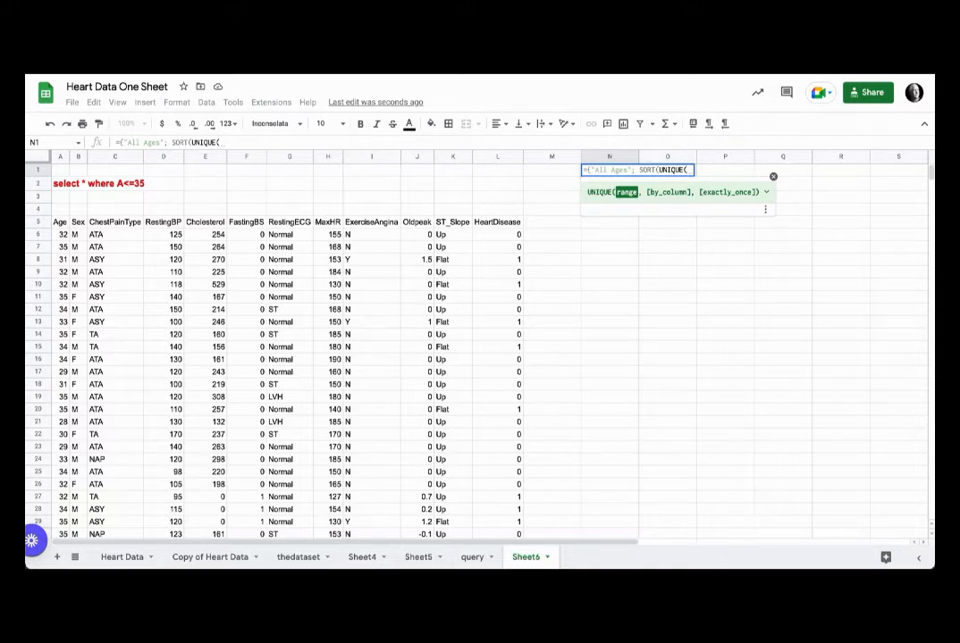
pyautogui.write('the')
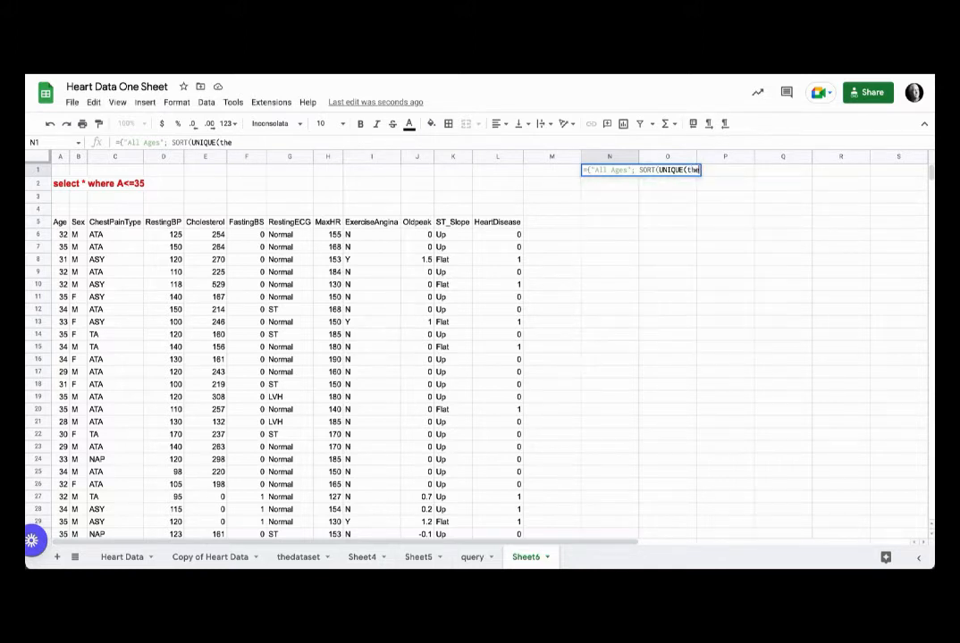
pyautogui.write('dataset')
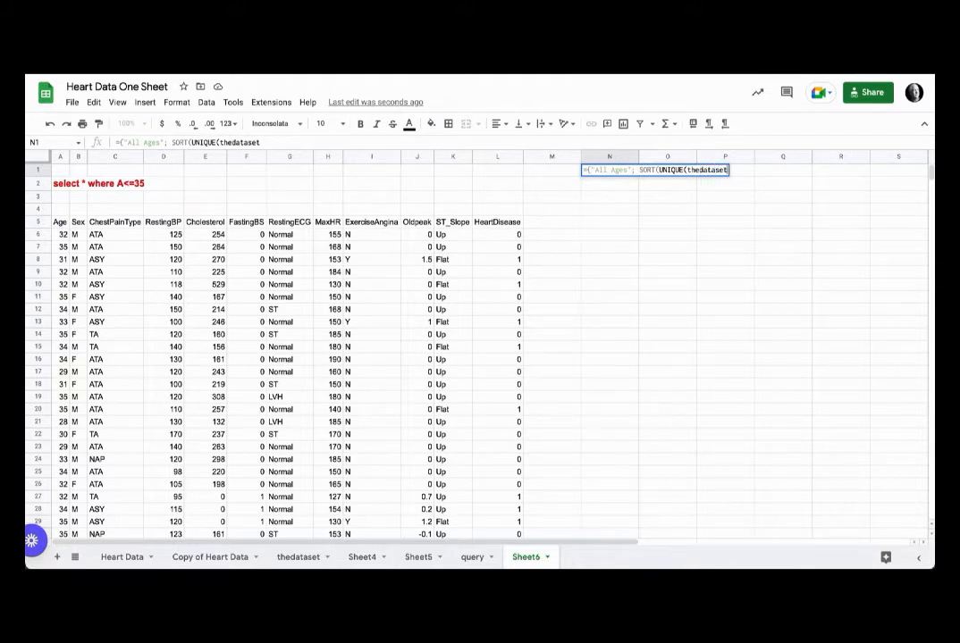
pyautogui.press('BackSpace')
pyautogui.press('BackSpace')
pyautogui.press('BackSpace')
pyautogui.press('BackSpace')
pyautogui.press('BackSpace')
pyautogui.press('BackSpace')
pyautogui.press('BackSpace')
pyautogui.press('BackSpace')
pyautogui.press('BackSpace')
pyautogui.press('BackSpace')
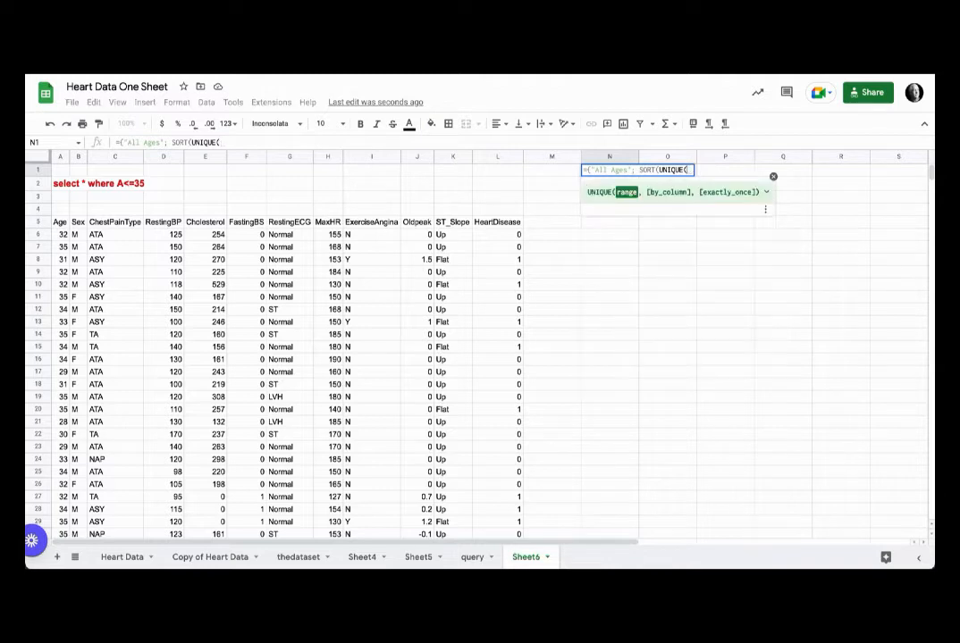
# Complete the N1 formula with the Age column range thedataset!A2:A, making it ={"All Ages"; SORT(UNIQUE(thedataset!A2:A)) }
pyautogui.click(299, 556)
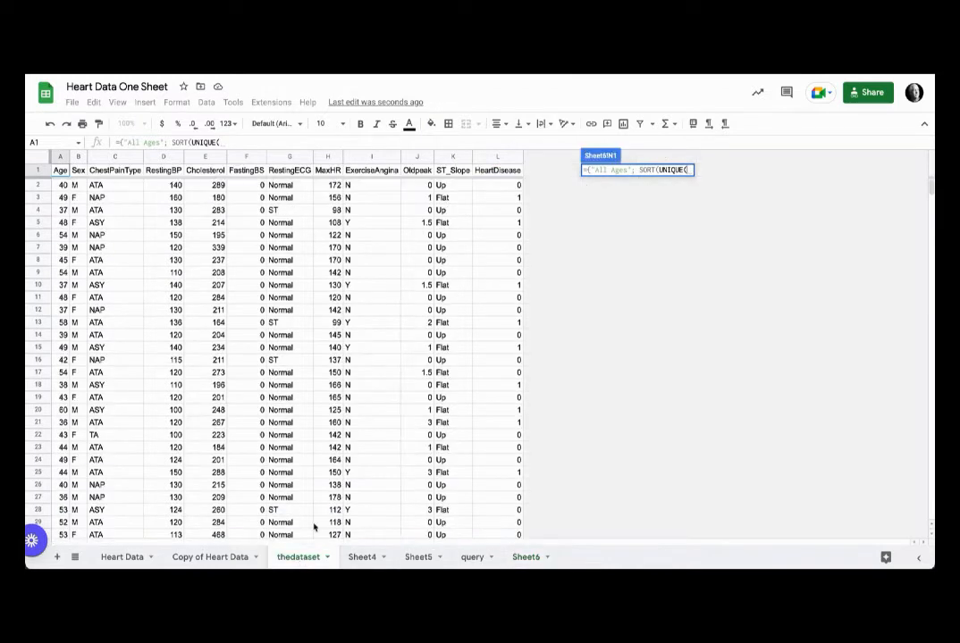
pyautogui.click(59, 157)
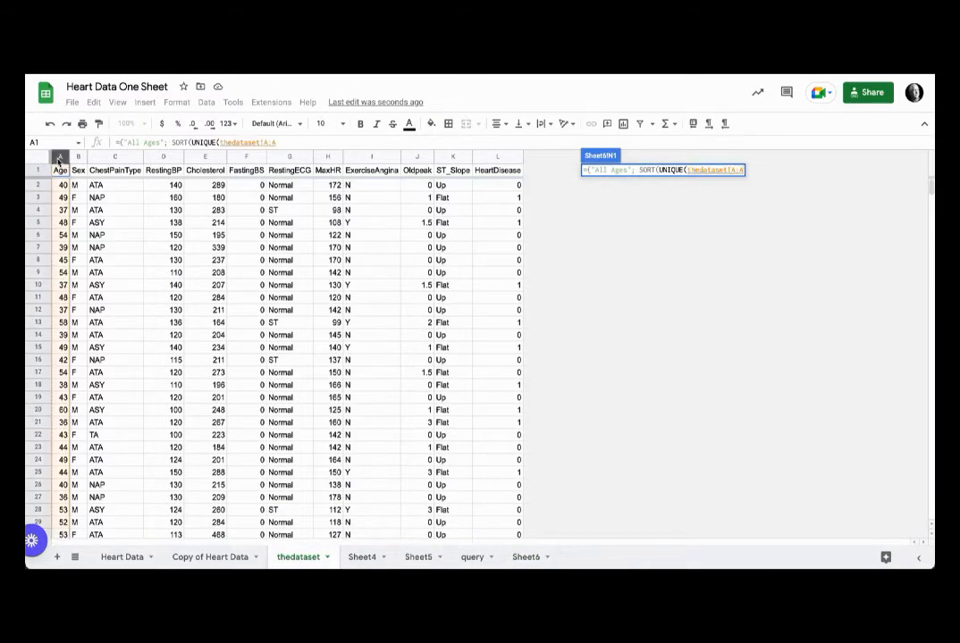
pyautogui.click(527, 557)
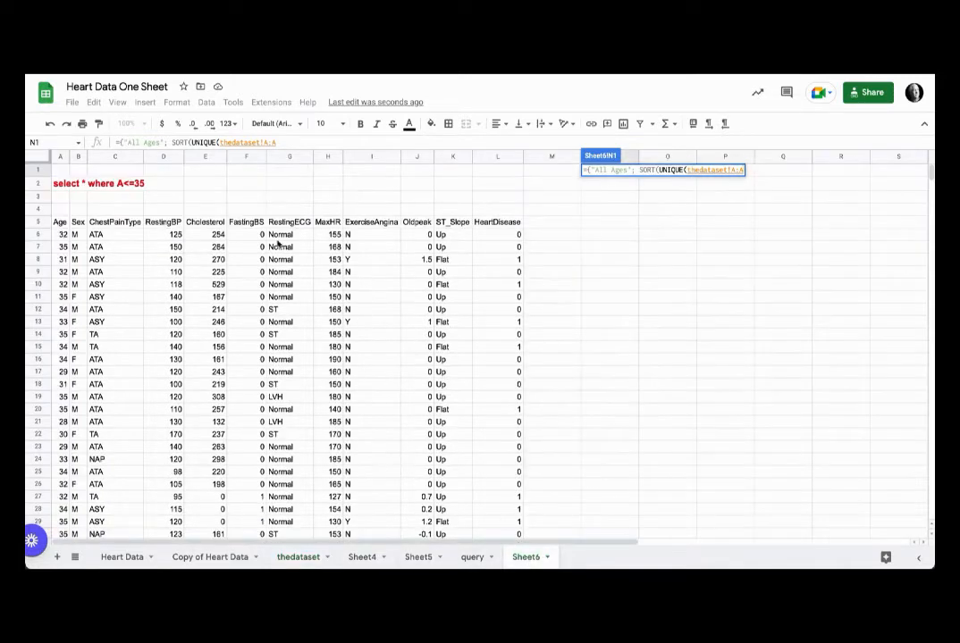
pyautogui.click(270, 143)
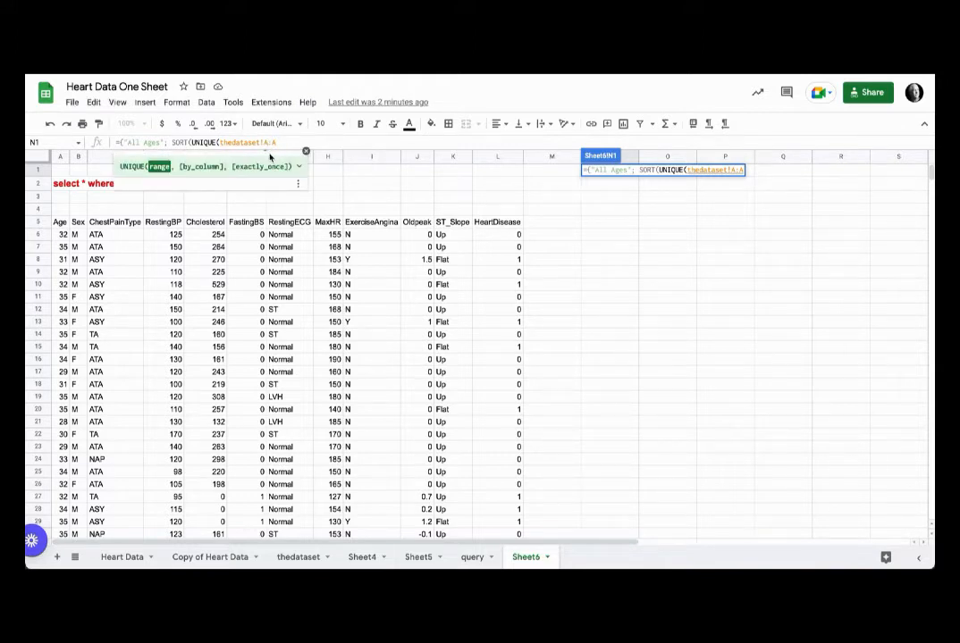
pyautogui.write('2:A')
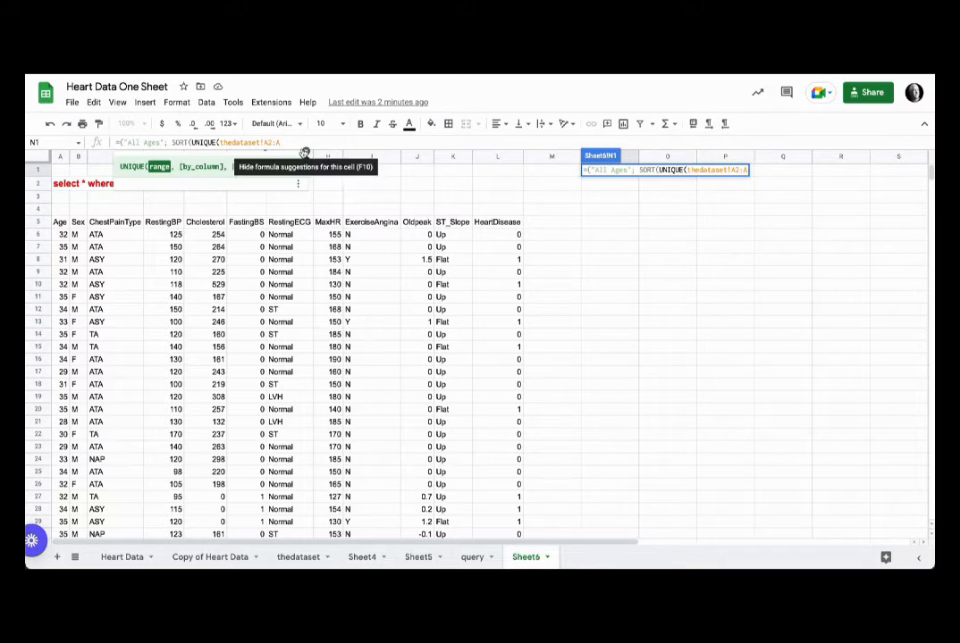
pyautogui.write('))')
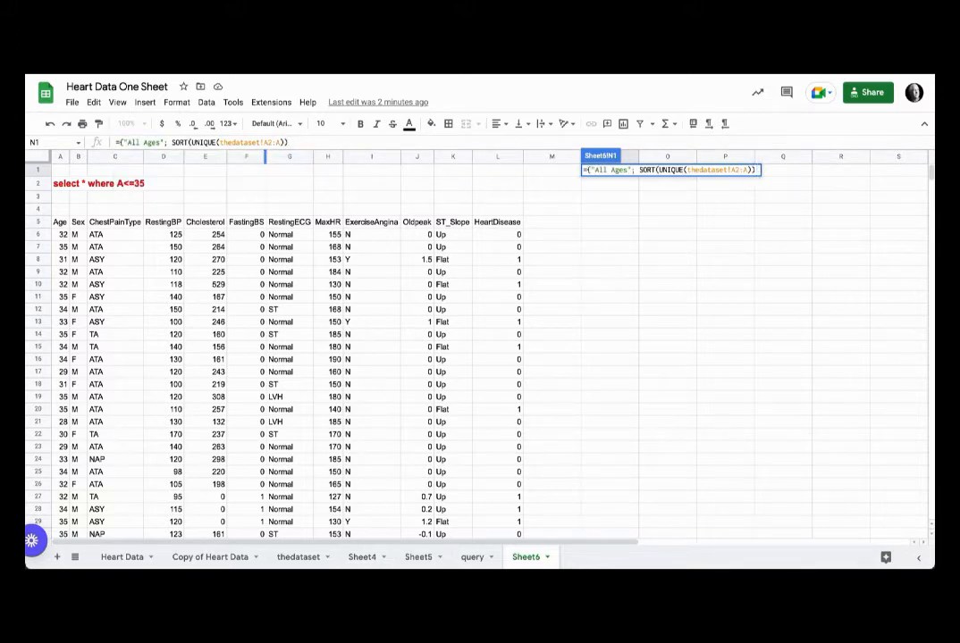
pyautogui.press('Return')
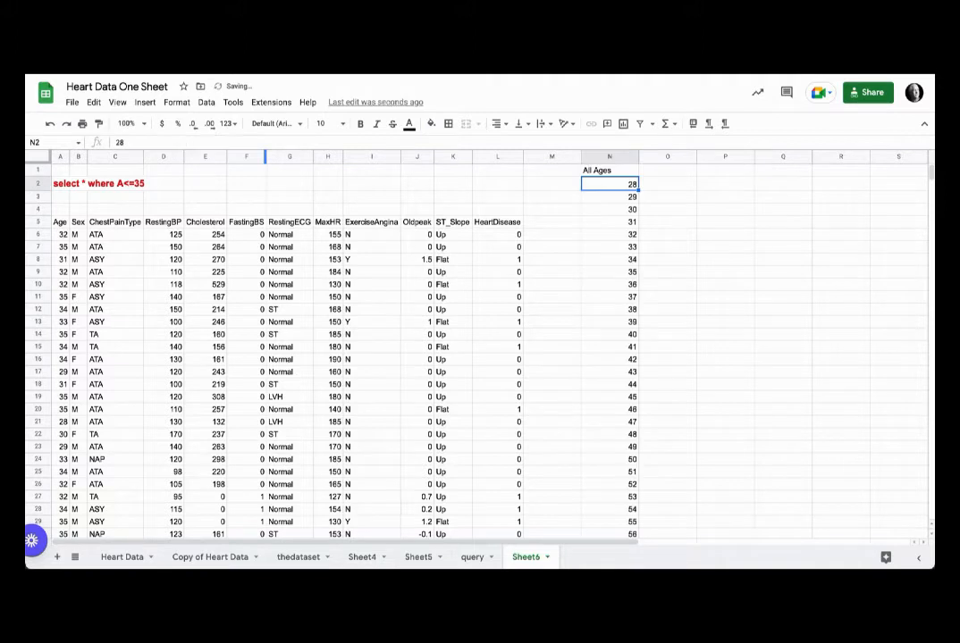
# Fill the "All Ages" formula from cell N1 across into O1 and select the copy in O1
pyautogui.click(617, 174)
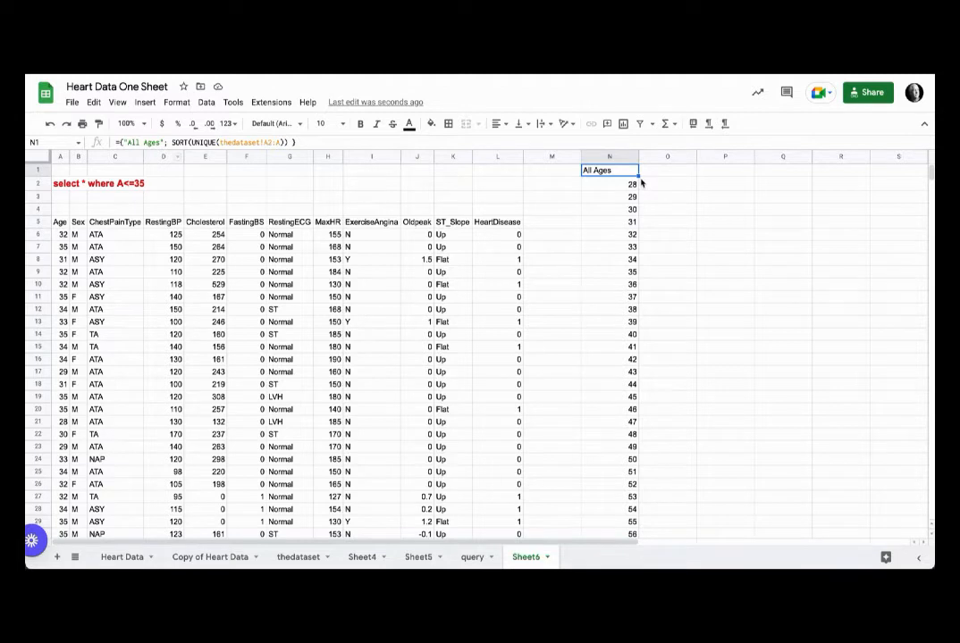
pyautogui.moveTo(638, 176); pyautogui.dragTo(664, 179)
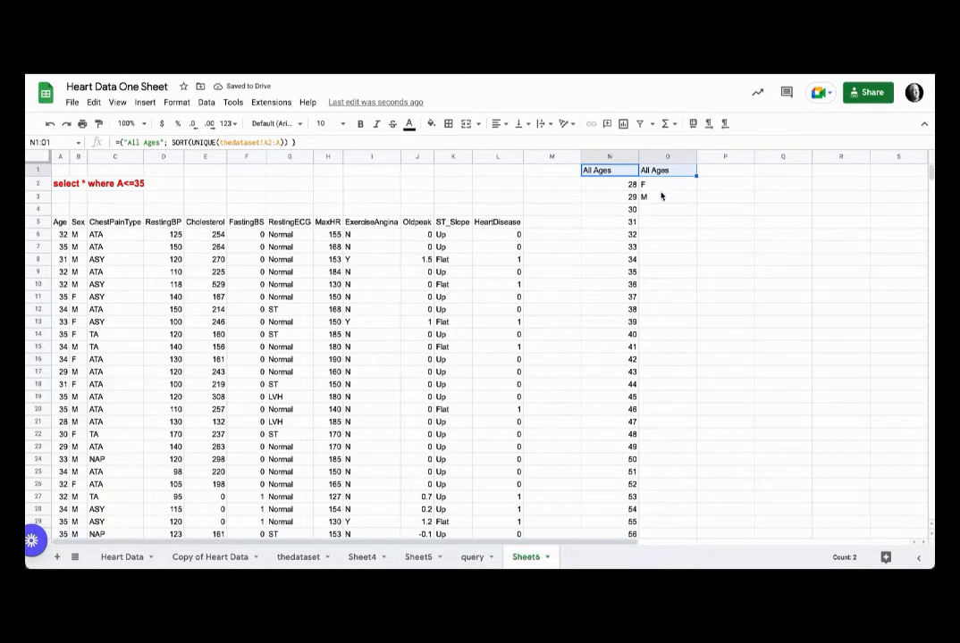
pyautogui.click(658, 177)
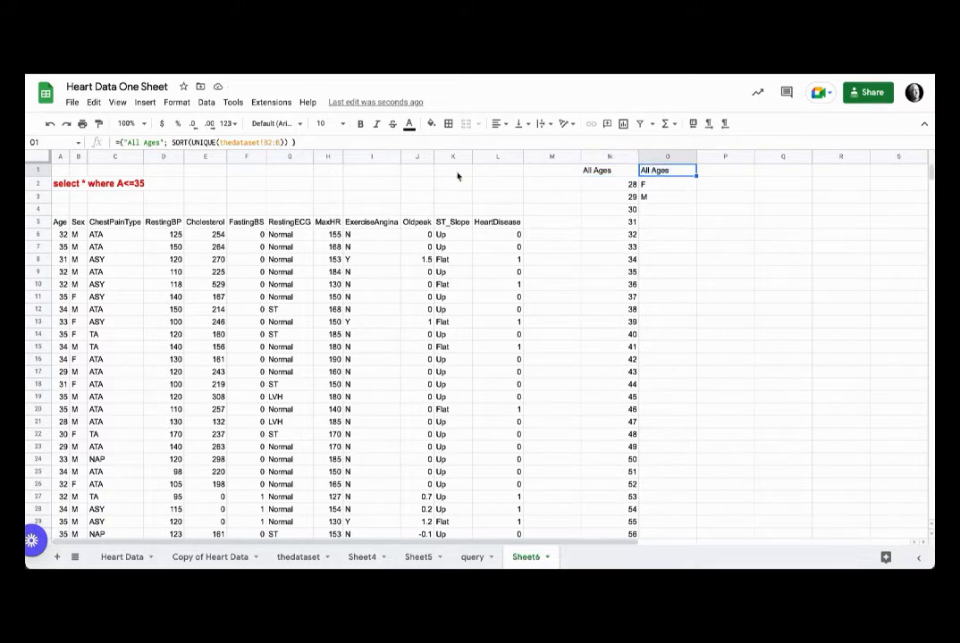
# Change the label in the O1 formula to "All Genders" and check the columns on the thedataset sheet
pyautogui.doubleClick(154, 143)
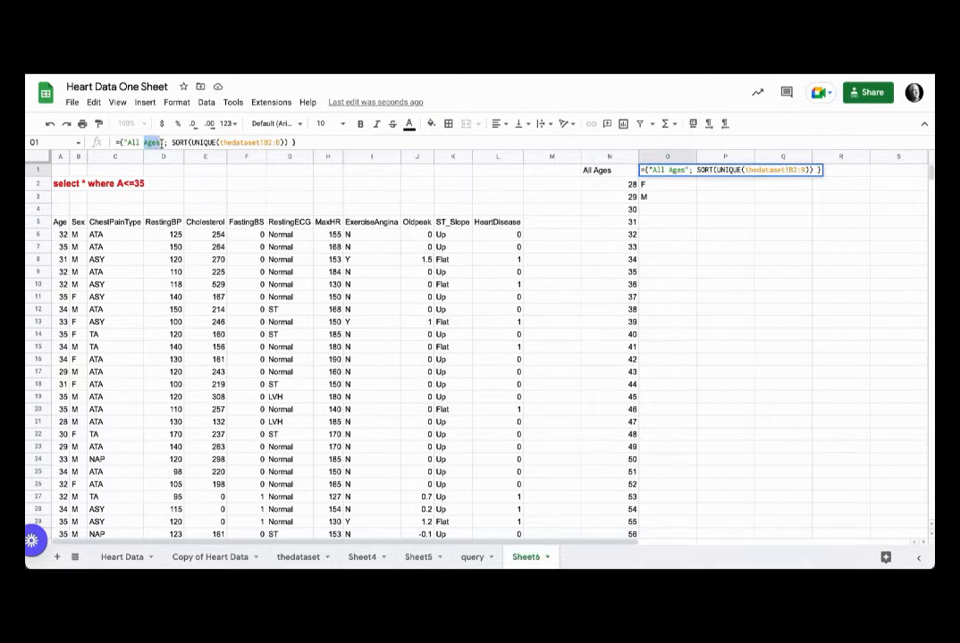
pyautogui.write('Genders')
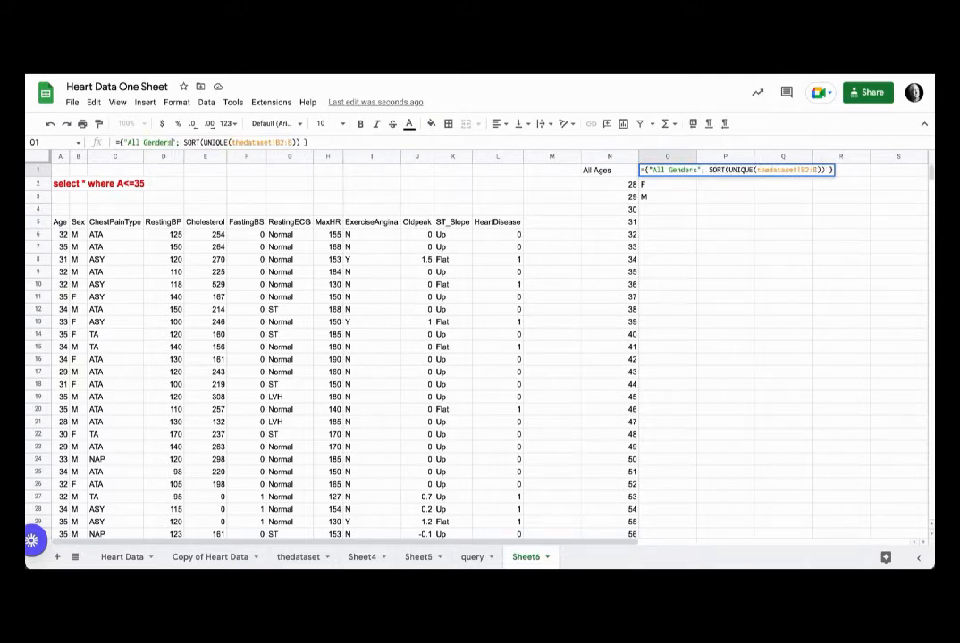
pyautogui.press('Return')
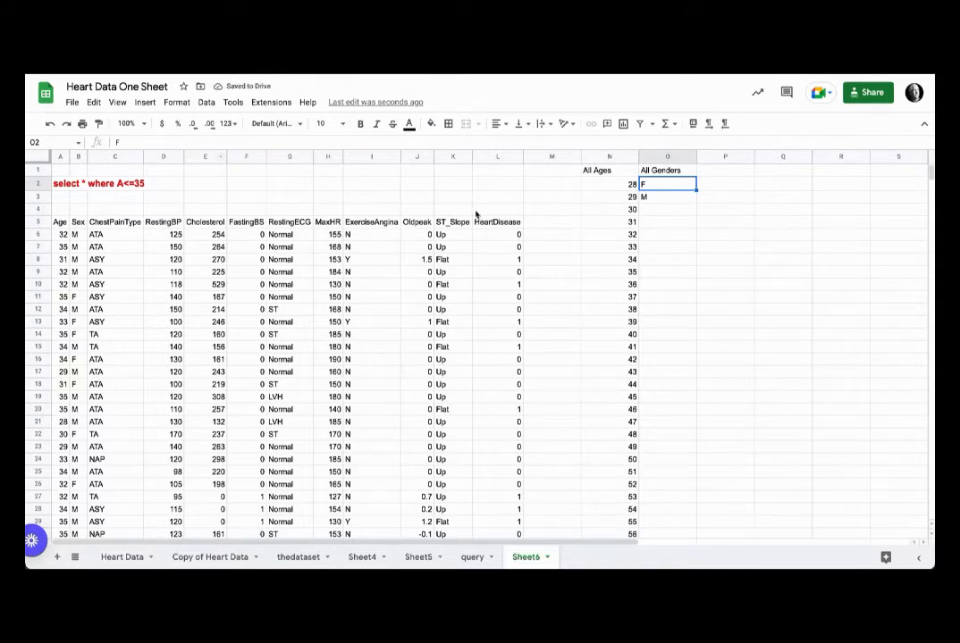
pyautogui.click(304, 556)
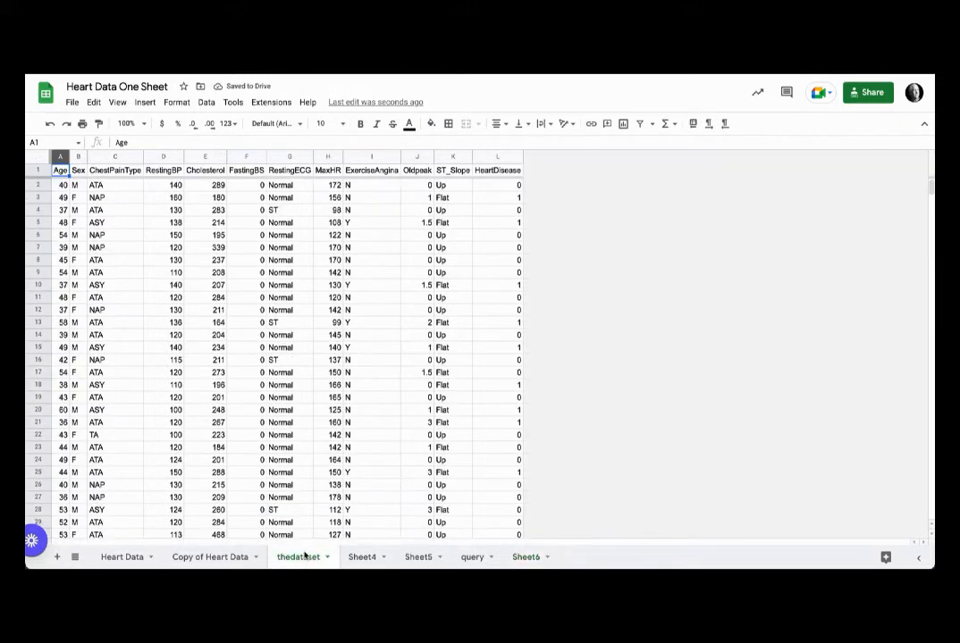
pyautogui.click(527, 557)
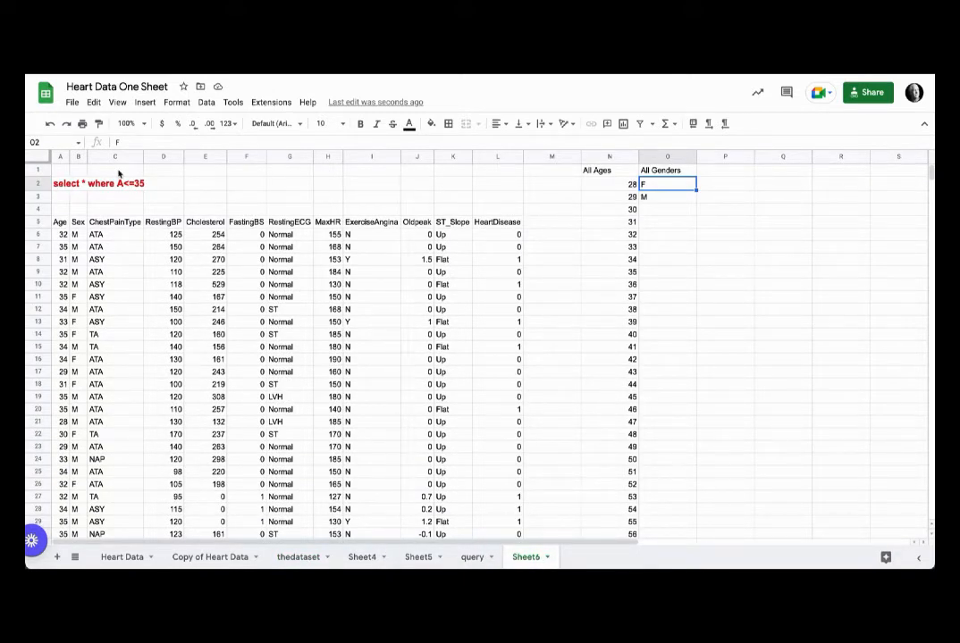
# Add data validation to cell A1 as a dropdown list from the range N:N
pyautogui.click(62, 172)
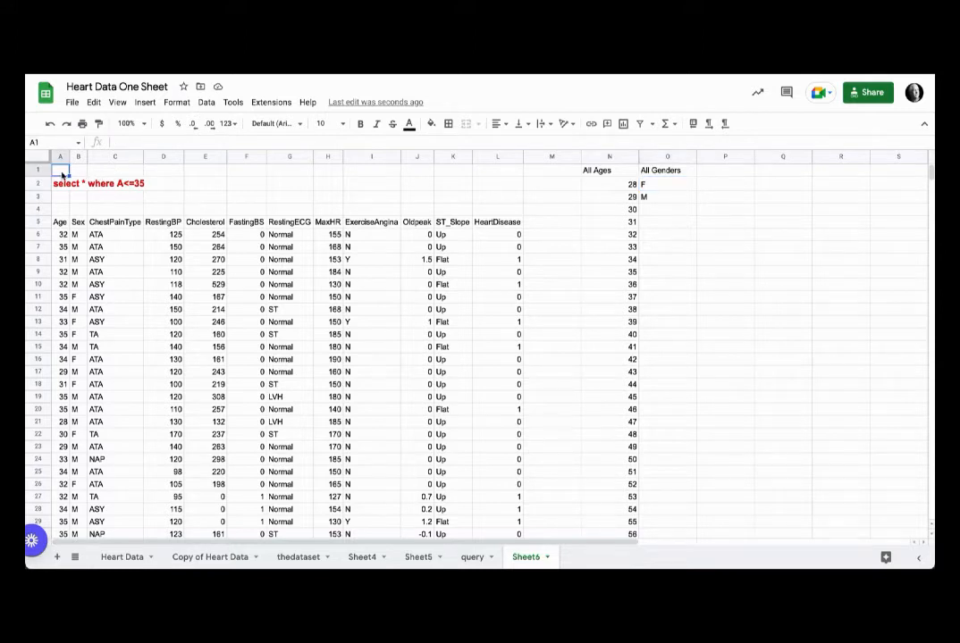
pyautogui.click(211, 104)
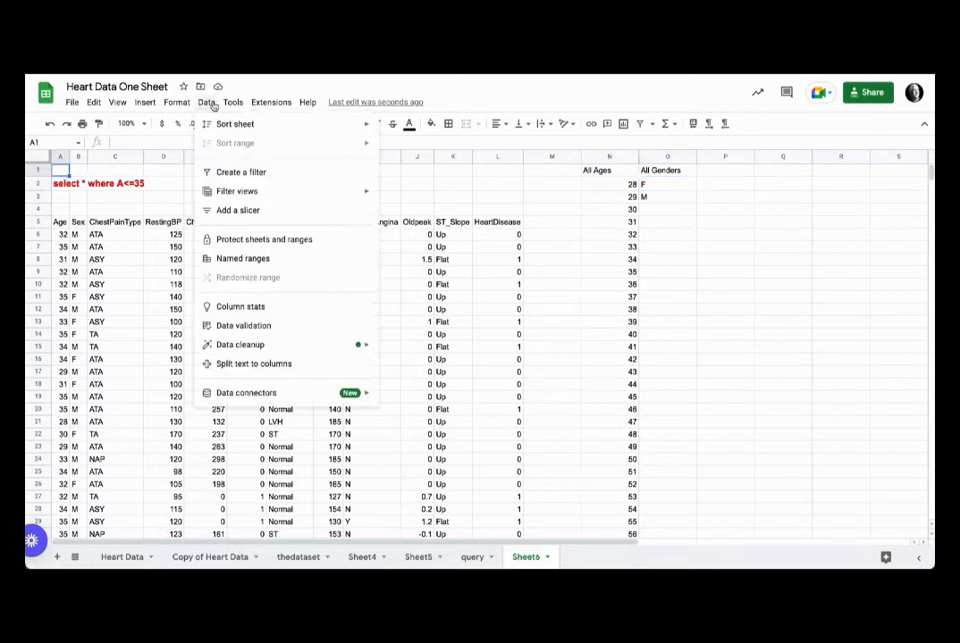
pyautogui.click(268, 326)
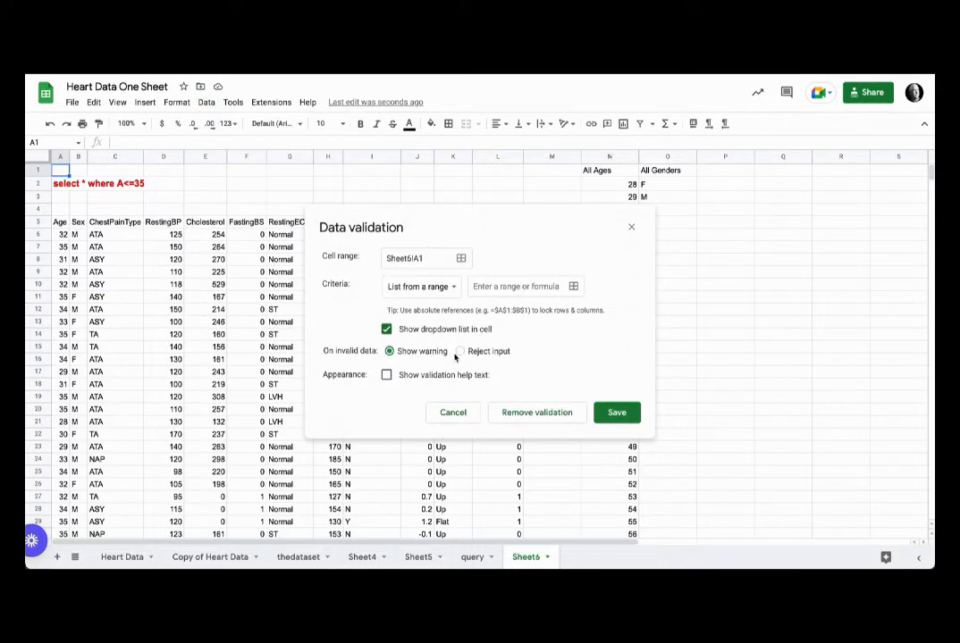
pyautogui.click(573, 286)
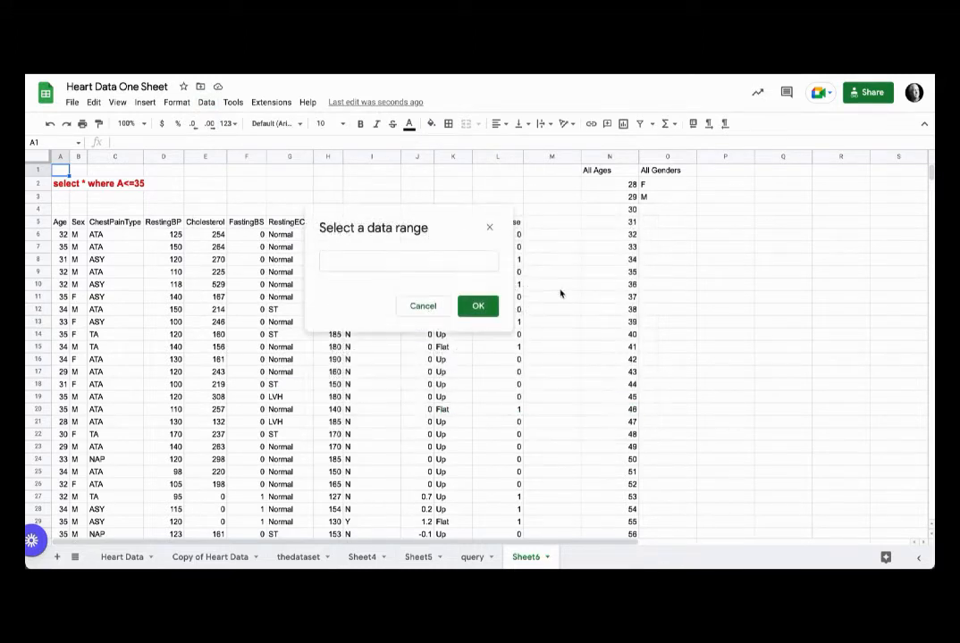
pyautogui.click(431, 261)
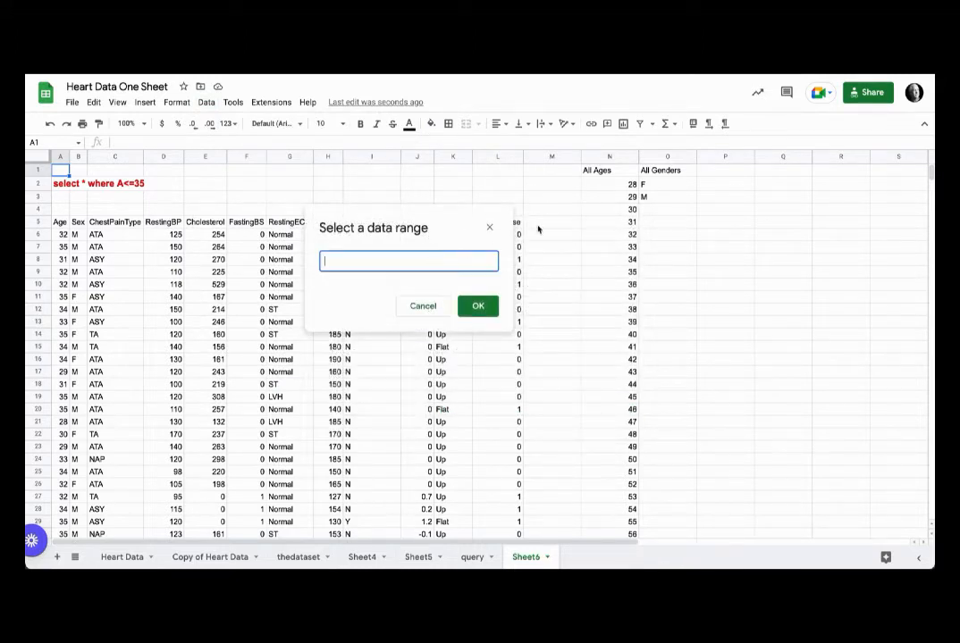
pyautogui.click(607, 158)
pyautogui.click(479, 305)
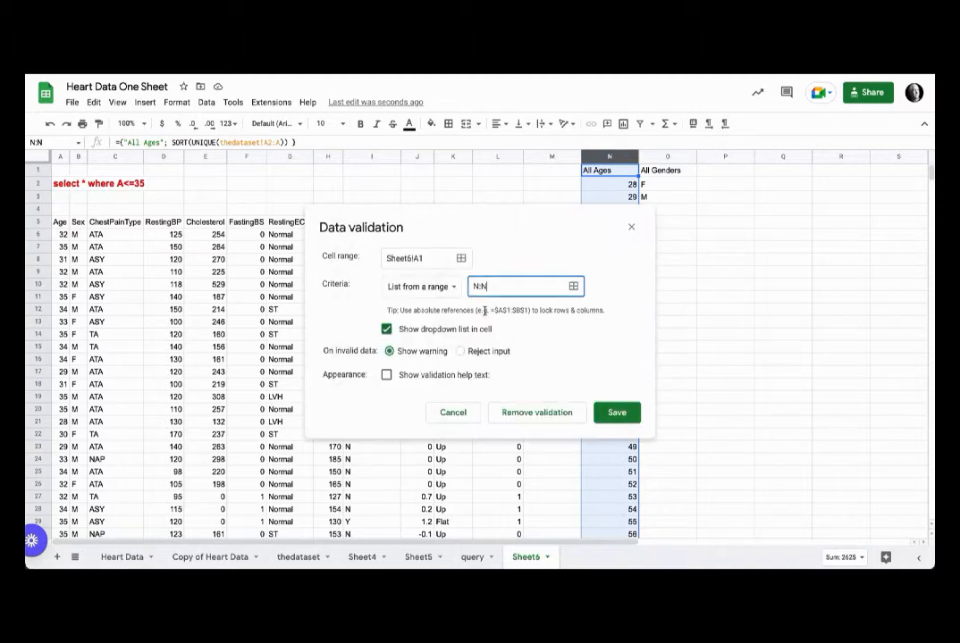
pyautogui.click(617, 413)
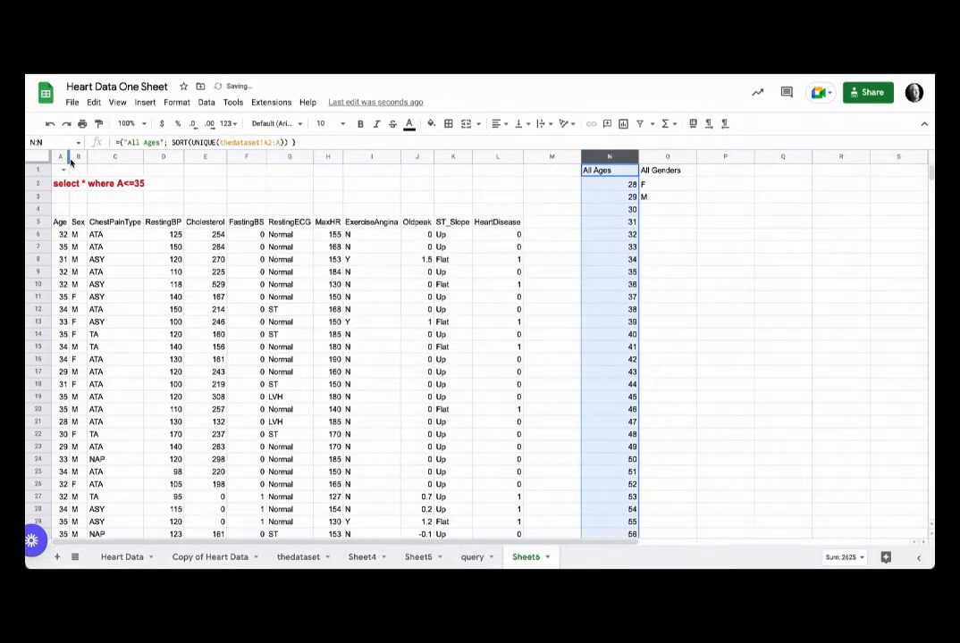
# Widen columns A and B, and try the age dropdown in A1 with All Ages and 33
pyautogui.moveTo(70, 158); pyautogui.dragTo(111, 159)
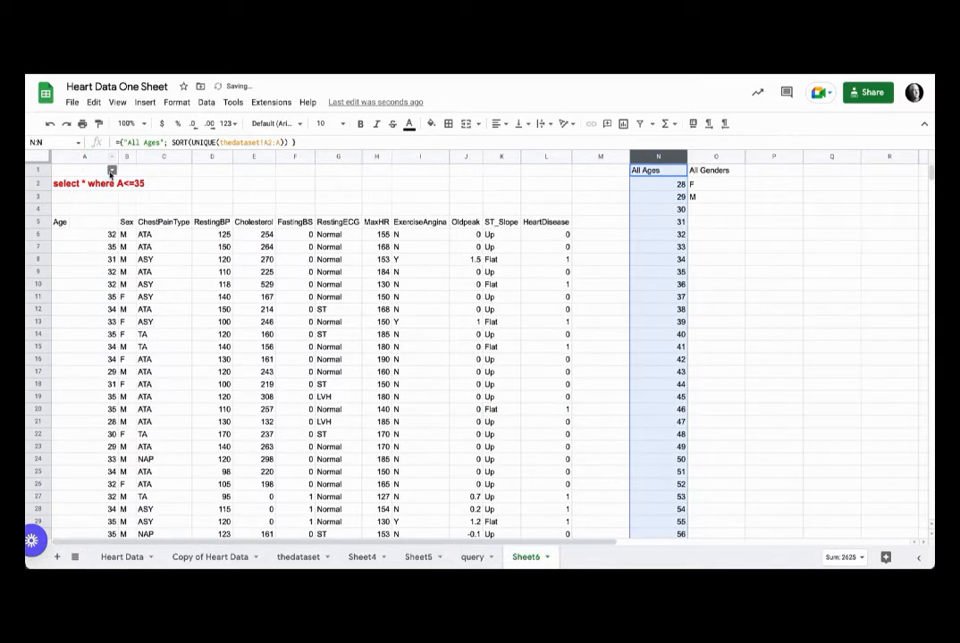
pyautogui.click(111, 170)
pyautogui.click(81, 166)
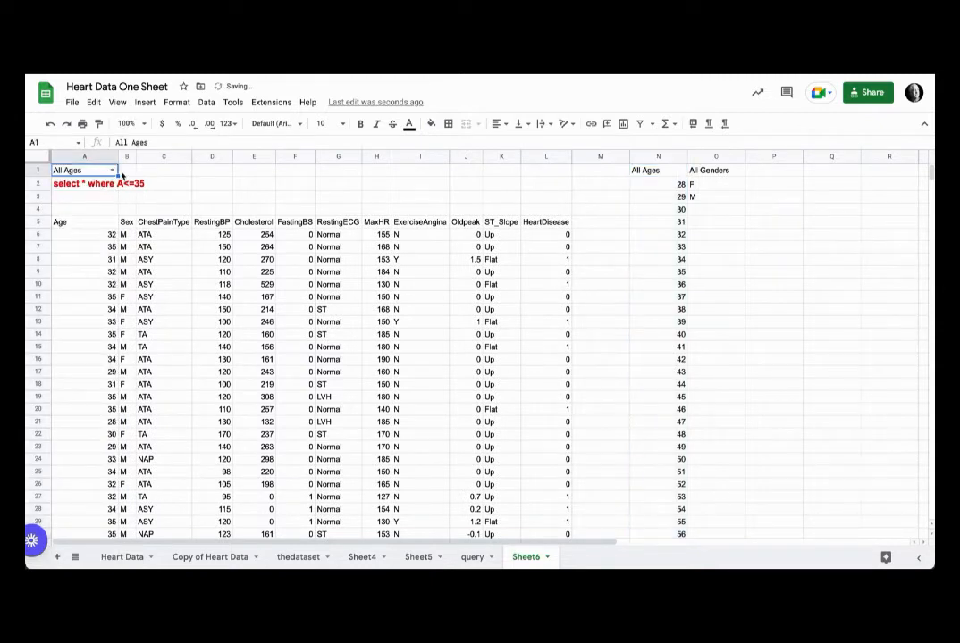
pyautogui.click(112, 169)
pyautogui.click(79, 237)
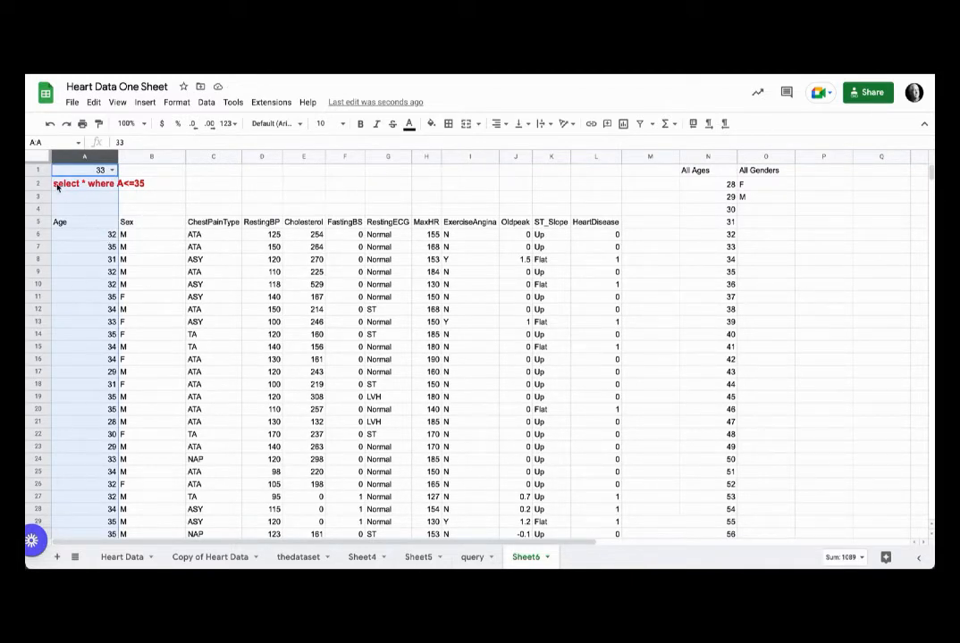
# Link the query string in A2 to the age dropdown with ="select * where A = "&A1&" " and look over the filtered rows
pyautogui.click(58, 187)
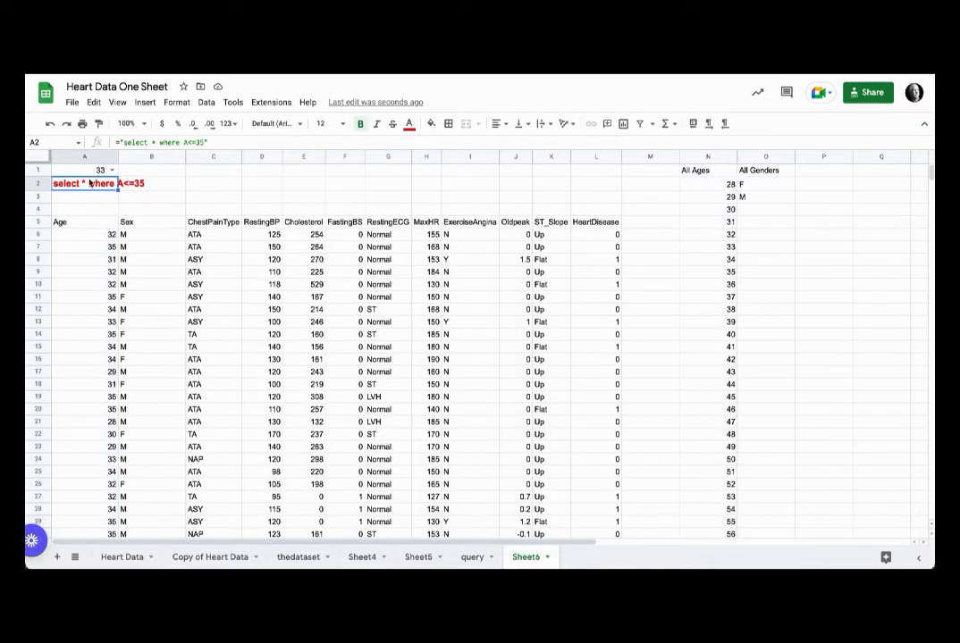
pyautogui.click(184, 143)
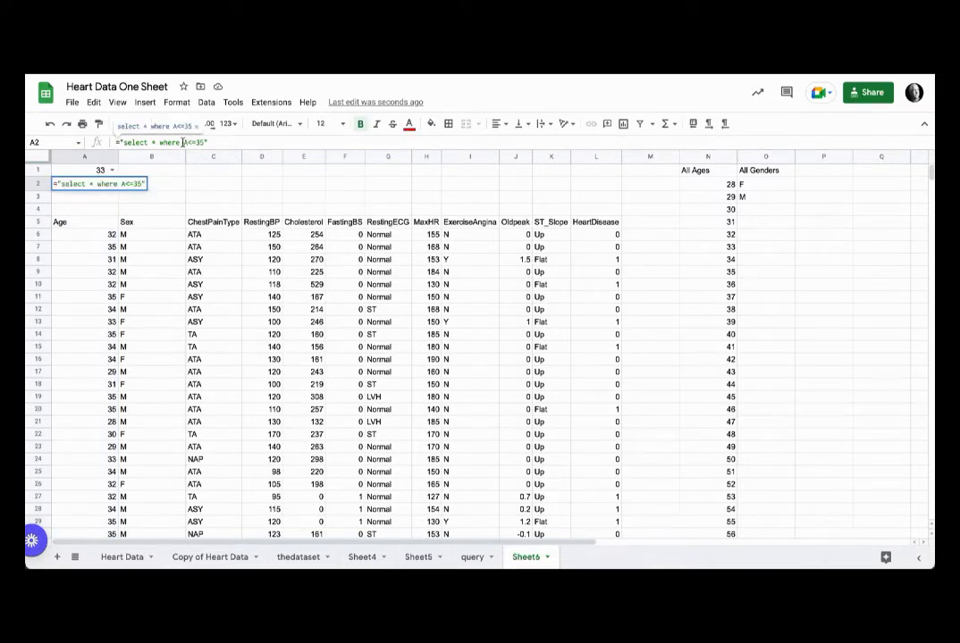
pyautogui.moveTo(184, 143); pyautogui.dragTo(203, 143)
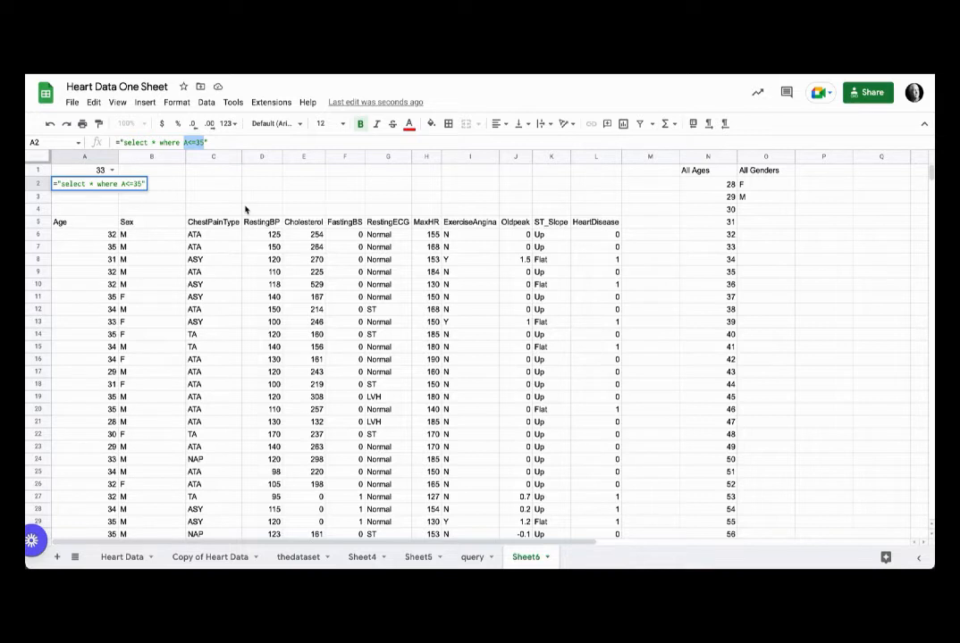
pyautogui.write('A ')
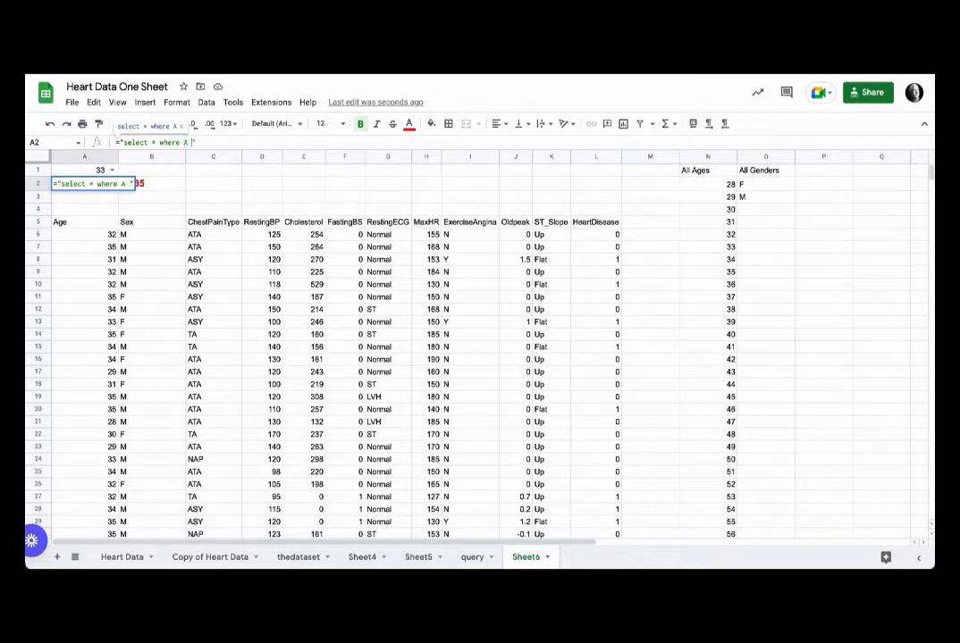
pyautogui.write('=')
pyautogui.write('"&"A1')
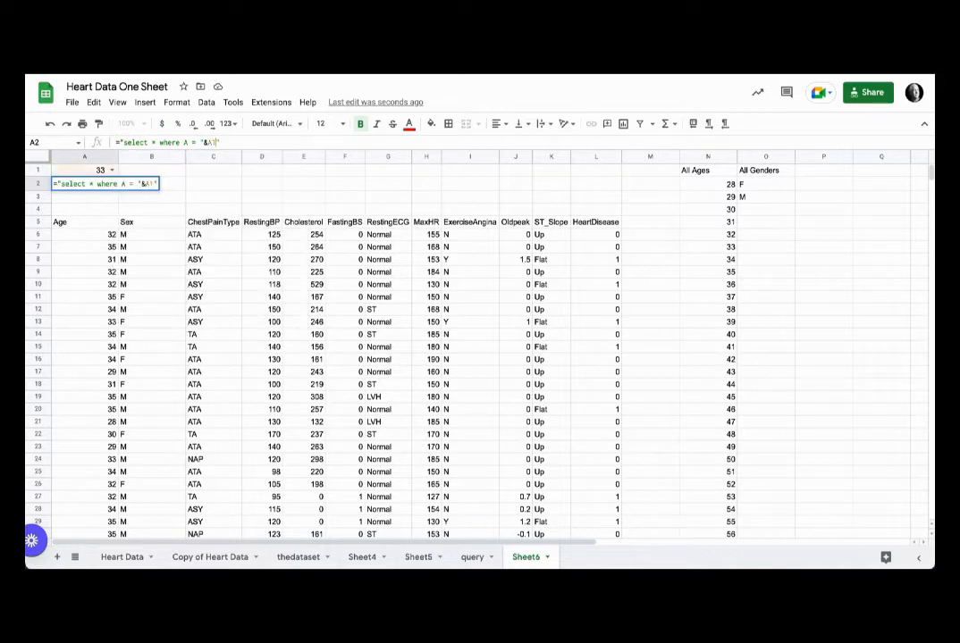
pyautogui.write('&')
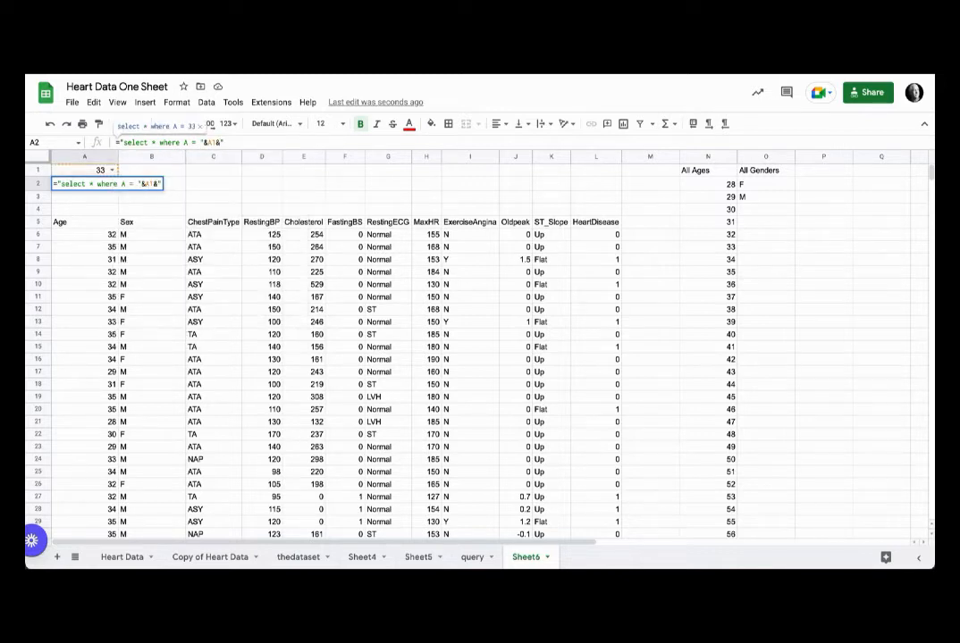
pyautogui.write('"')
pyautogui.press('Return')
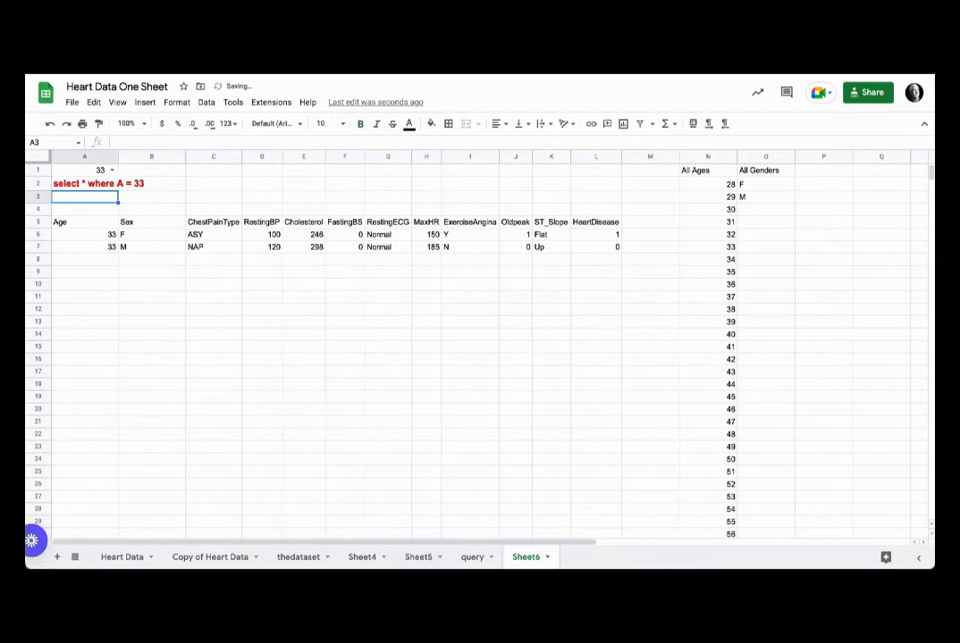
pyautogui.hscroll(3, 257, 242)
pyautogui.scroll(-1, 257, 242)
pyautogui.hscroll(-3, 258, 242)
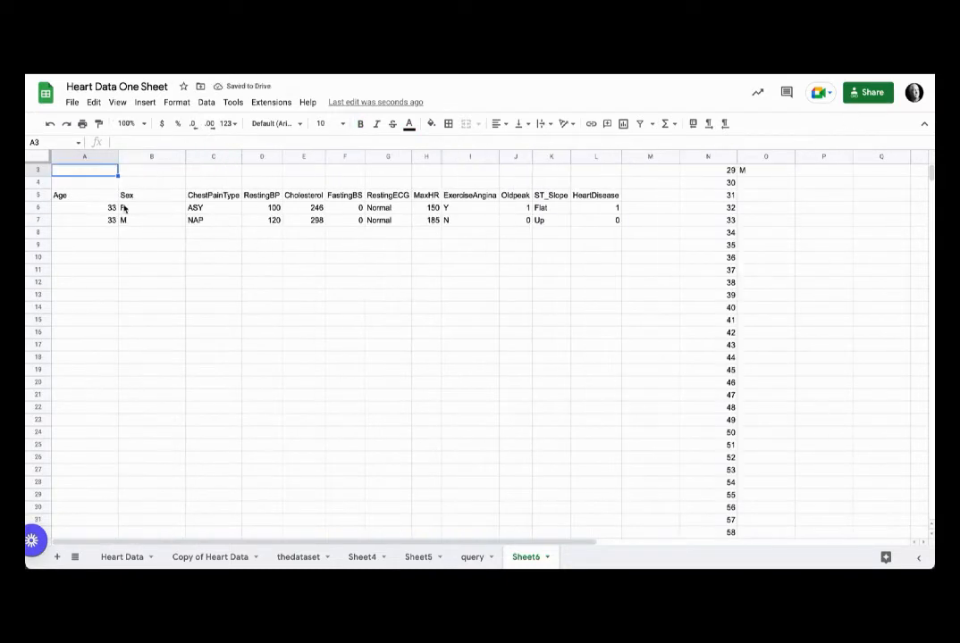
pyautogui.scroll(1, 100, 204)
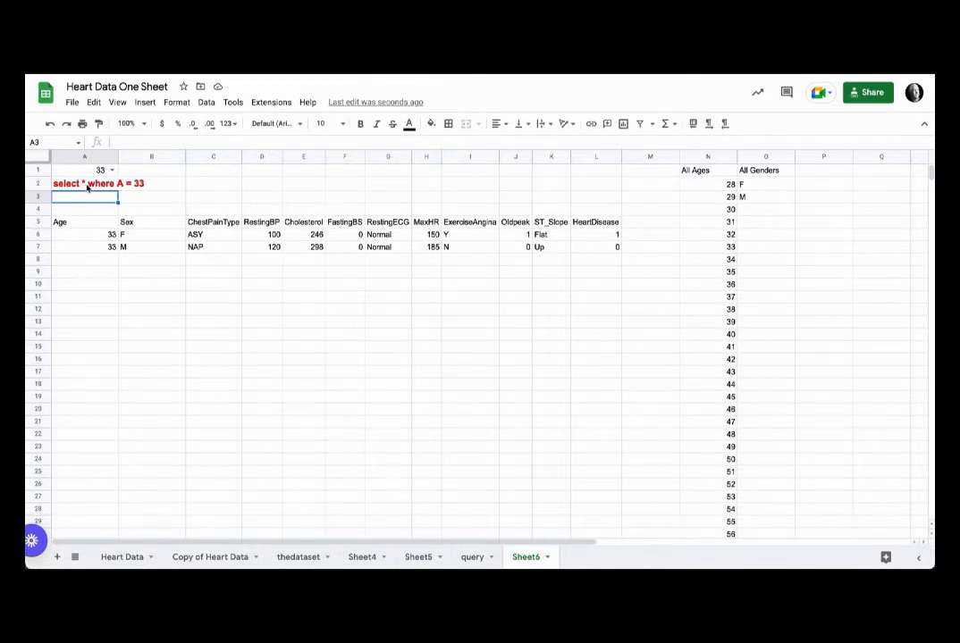
# Change the comparison operator in the A2 query string to >=
pyautogui.click(77, 183)
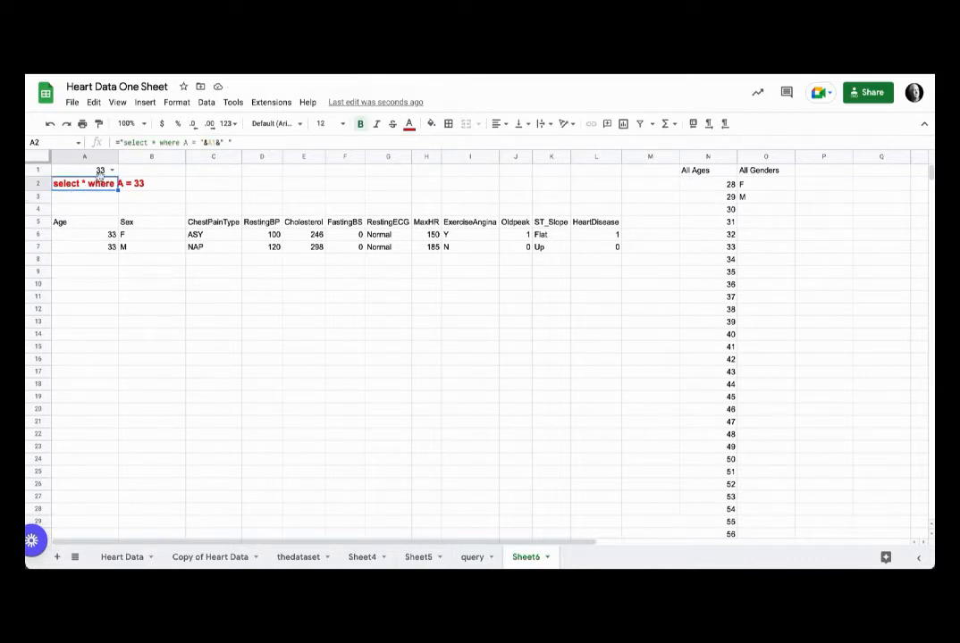
pyautogui.click(191, 142)
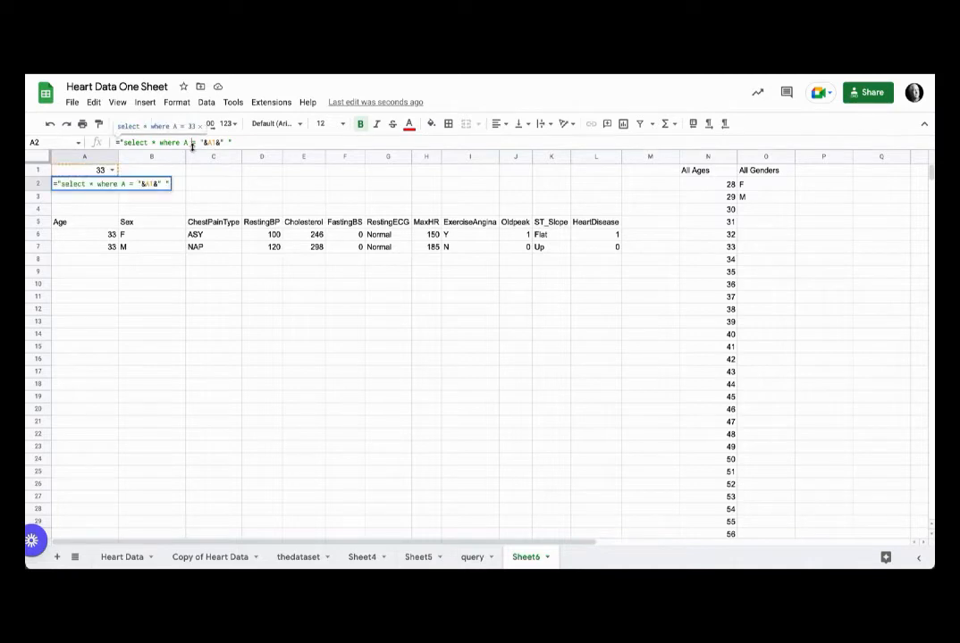
pyautogui.write('>')
pyautogui.press('Return')
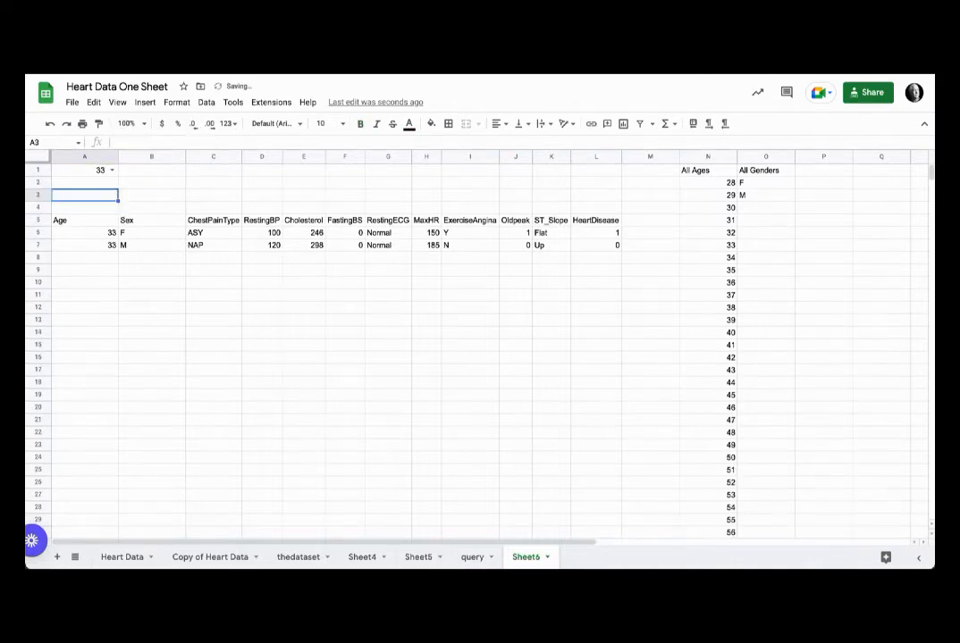
# Test the age filter by choosing 71 and 75 in the A1 dropdown, and inspect the query string in A2
pyautogui.click(111, 170)
pyautogui.scroll(-2, 103, 384)
pyautogui.scroll(-3, 103, 391)
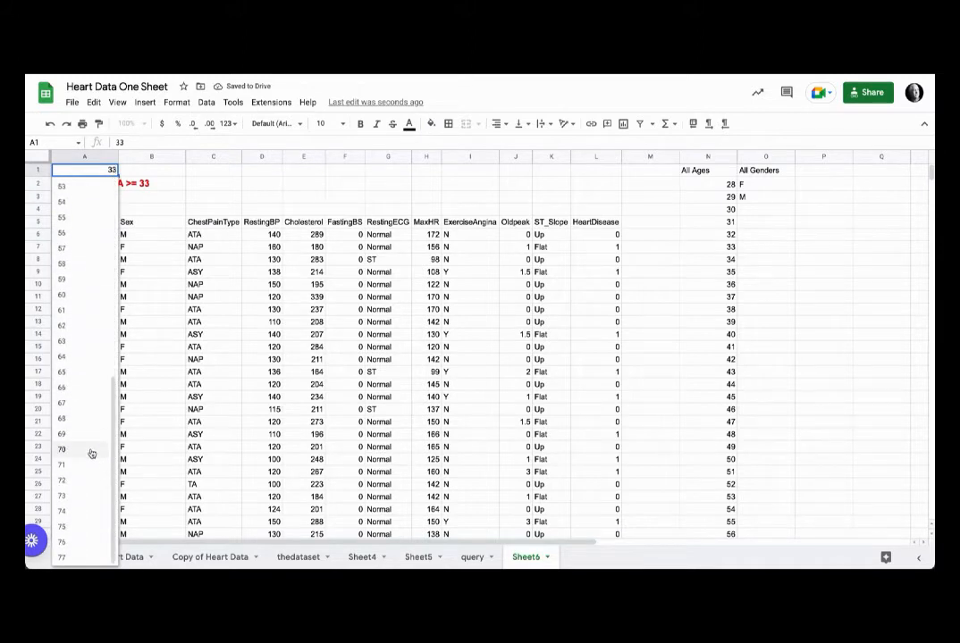
pyautogui.click(89, 462)
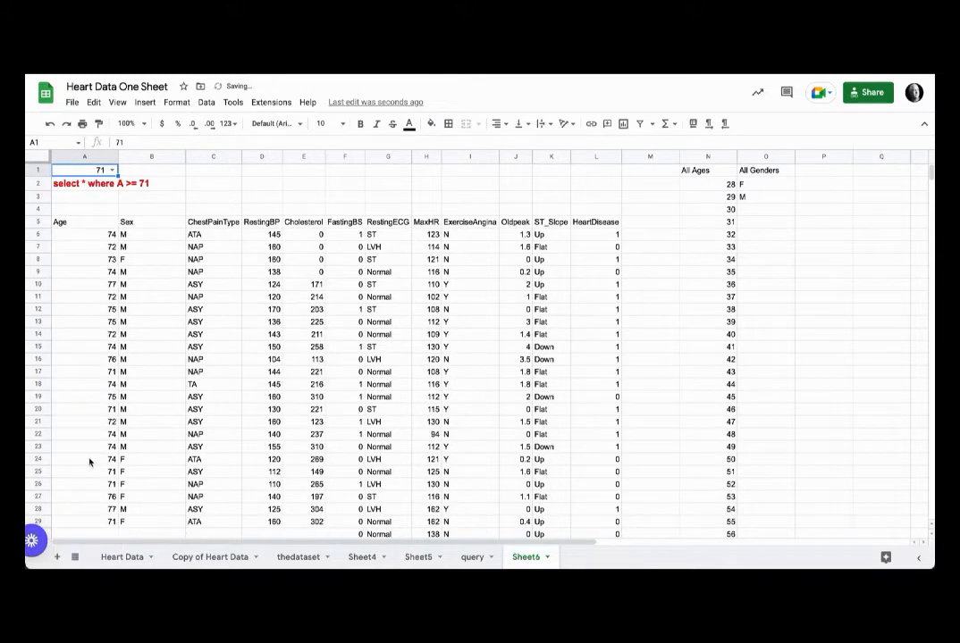
pyautogui.click(112, 169)
pyautogui.scroll(-5, 80, 536)
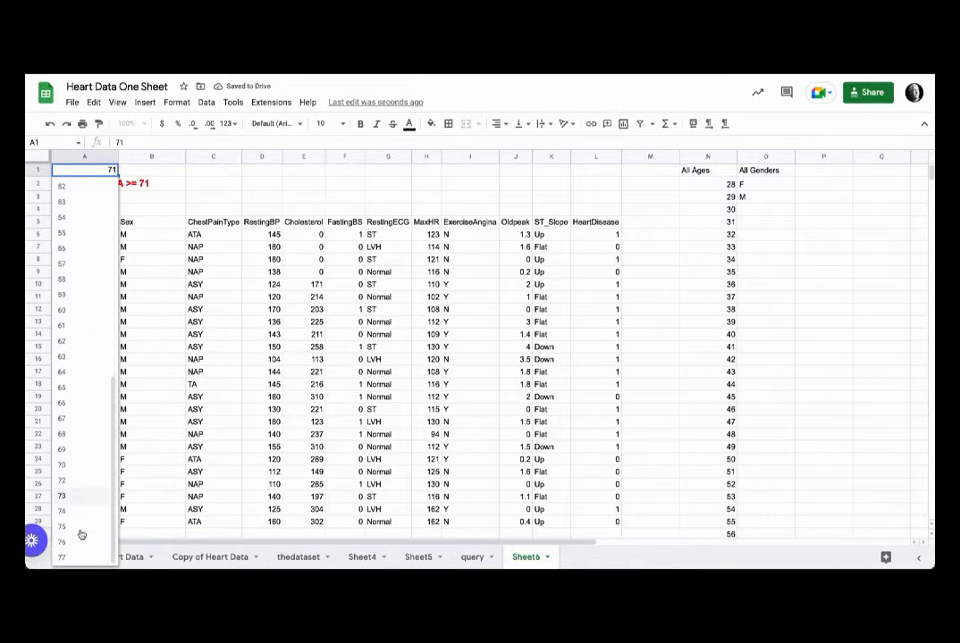
pyautogui.click(79, 529)
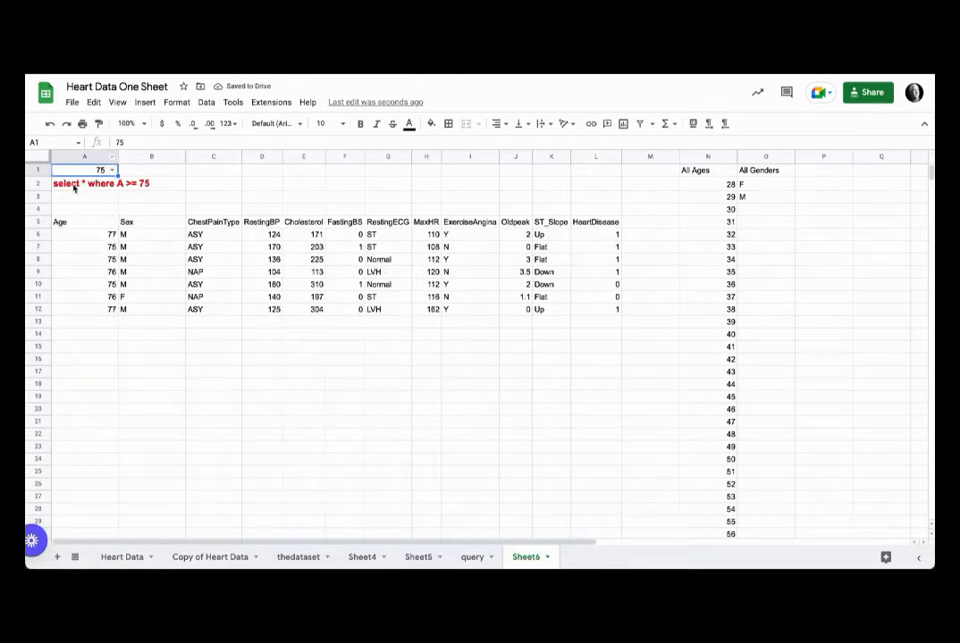
pyautogui.press('Down')
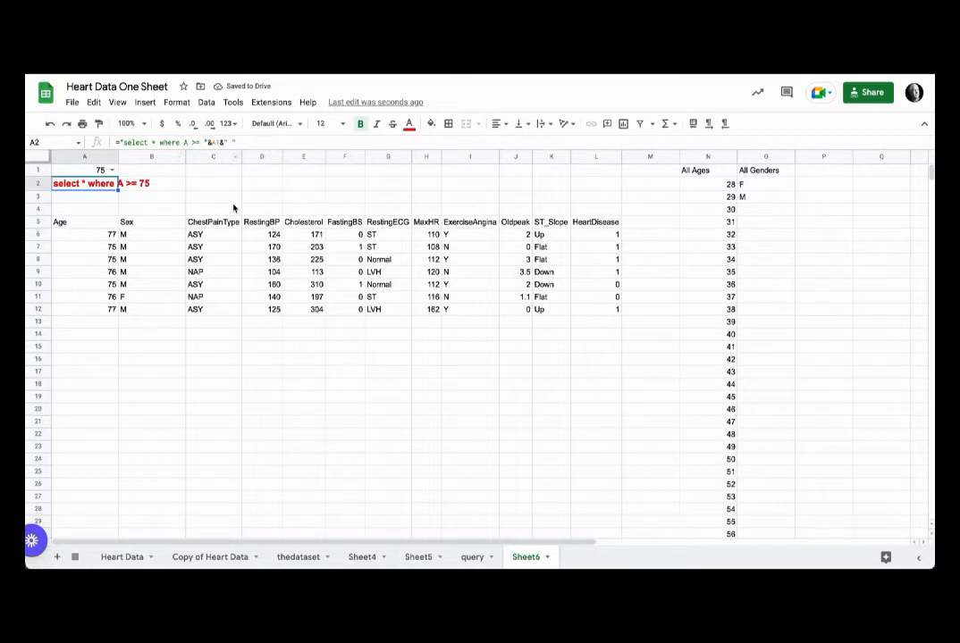
# Set the A1 dropdown to All Ages, and examine the query result in A5 and the thedataset sheet
pyautogui.click(111, 170)
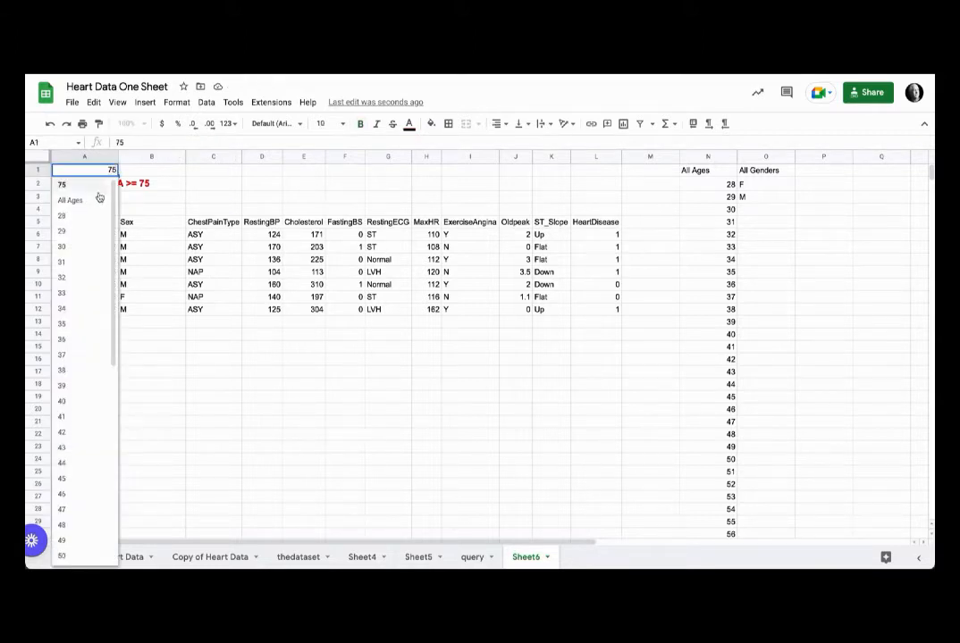
pyautogui.click(89, 200)
pyautogui.moveTo(101, 228)
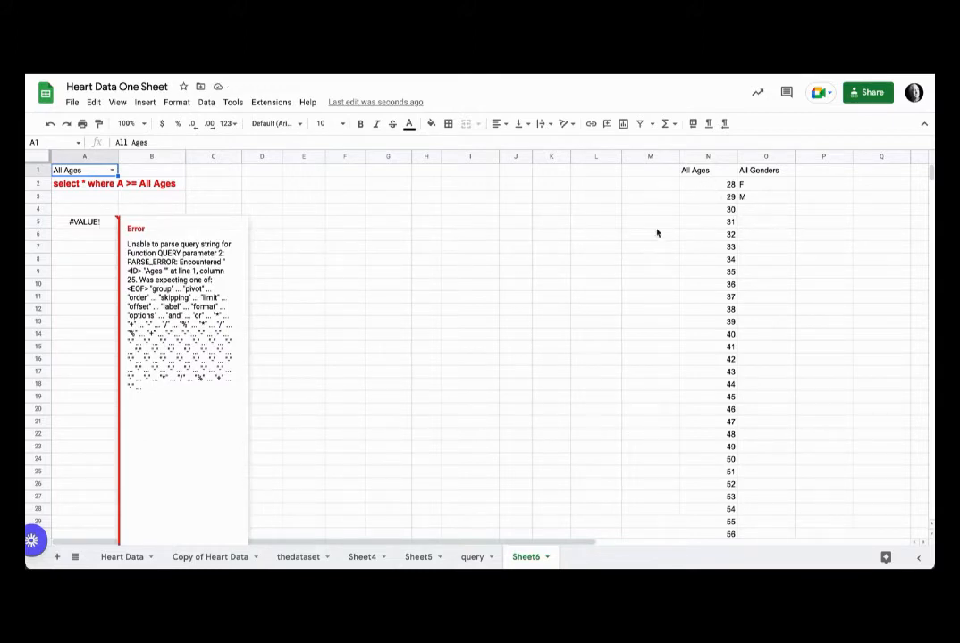
pyautogui.click(301, 556)
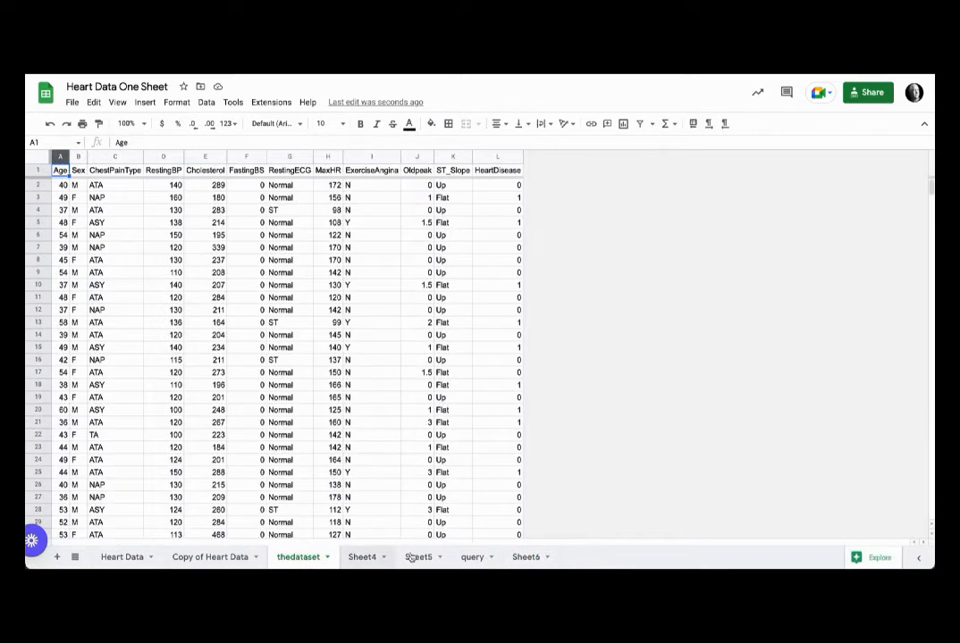
# Enter the test query string ="select * where 1=1" in cell A3 of Sheet6
pyautogui.click(524, 557)
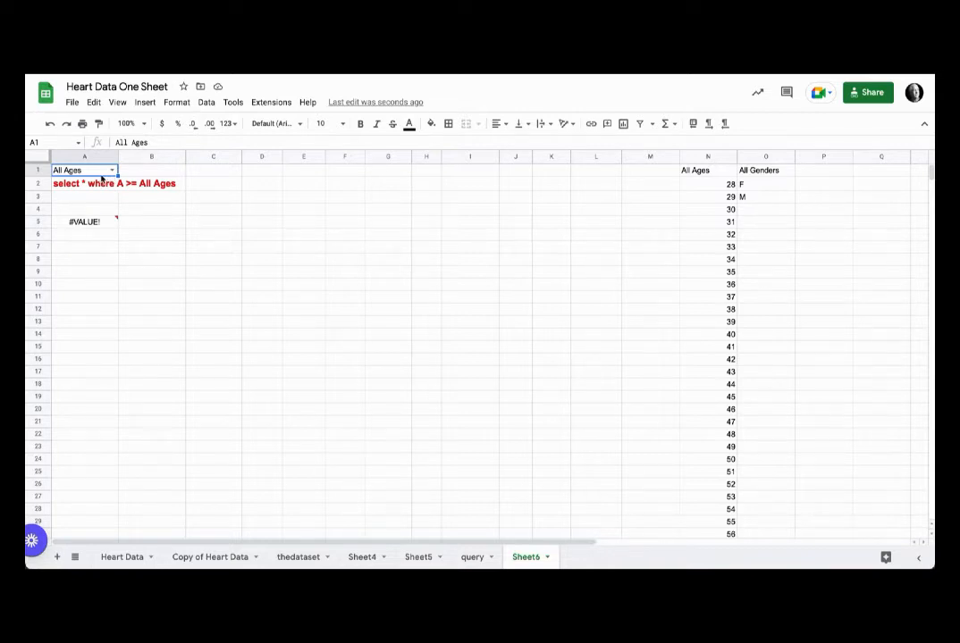
pyautogui.click(87, 199)
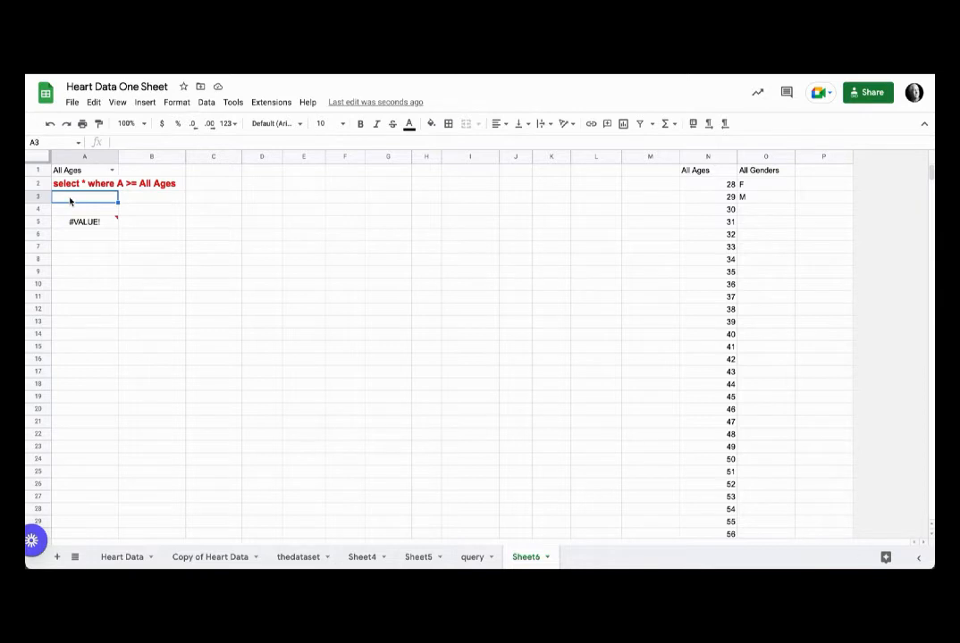
pyautogui.write('=')
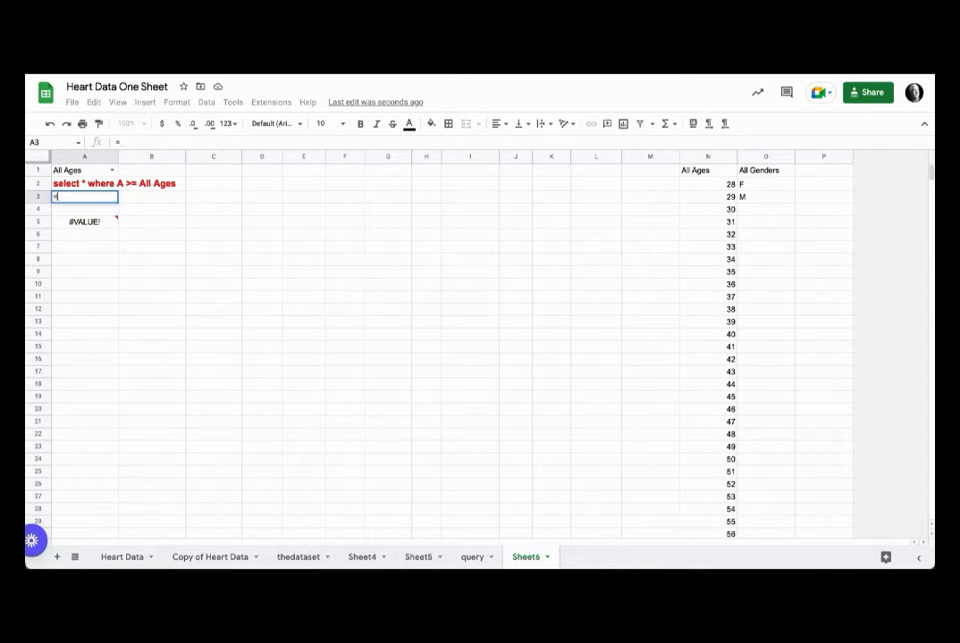
pyautogui.write('"')
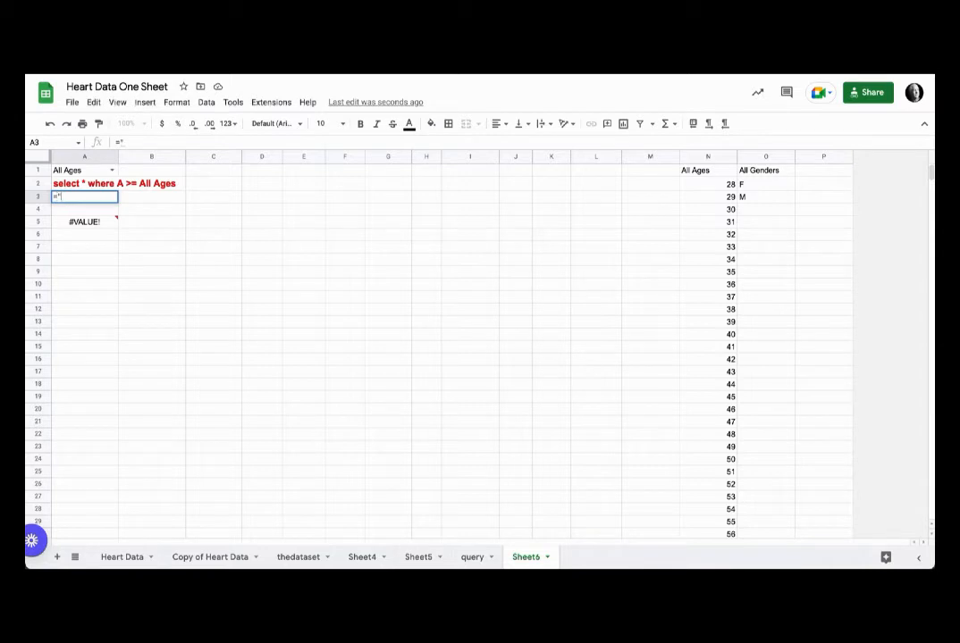
pyautogui.write('select ')
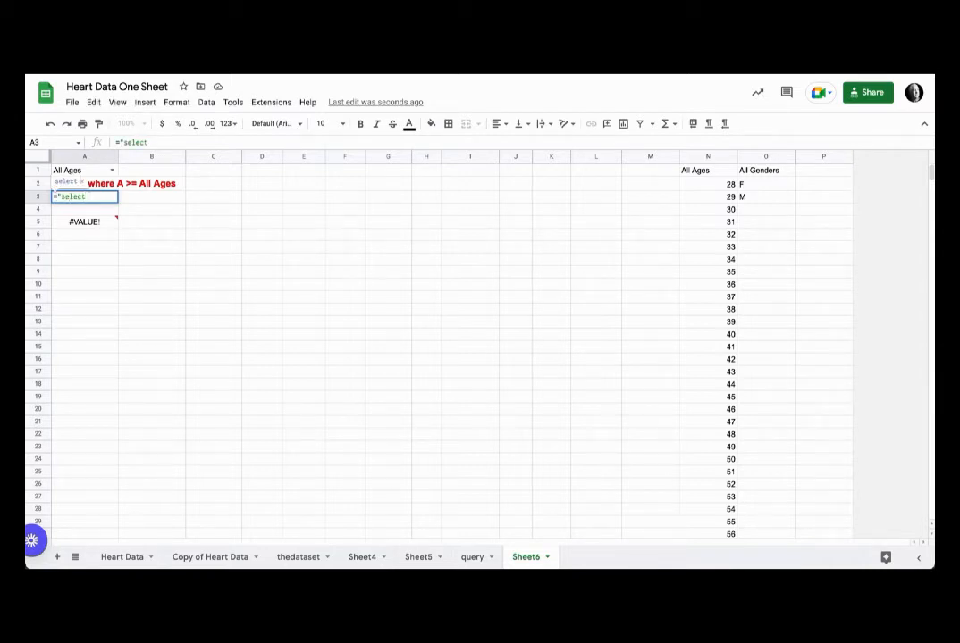
pyautogui.write('* where')
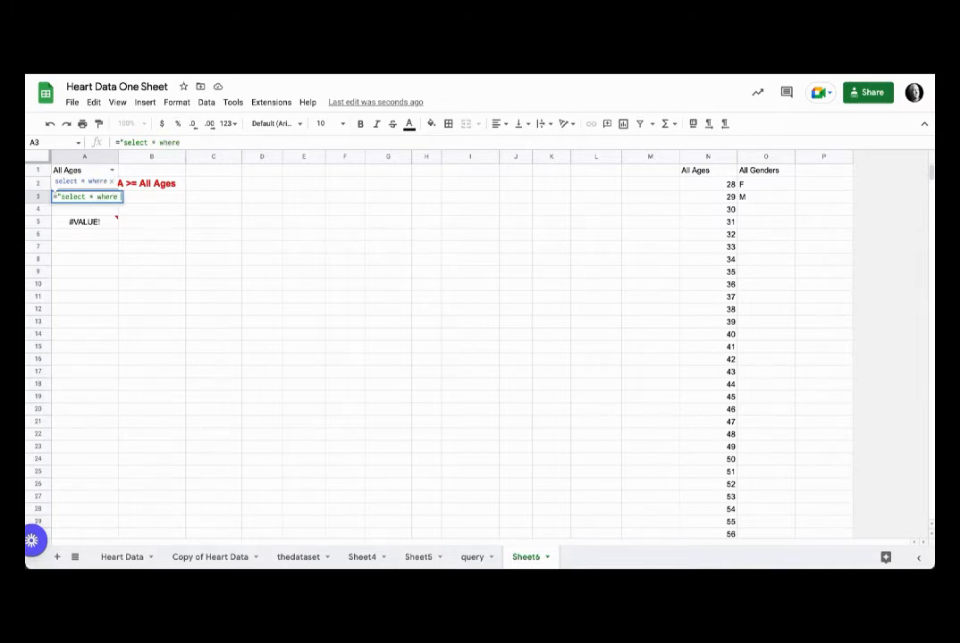
pyautogui.write(' A')
pyautogui.write('=1')
pyautogui.write('"')
pyautogui.press('Return')
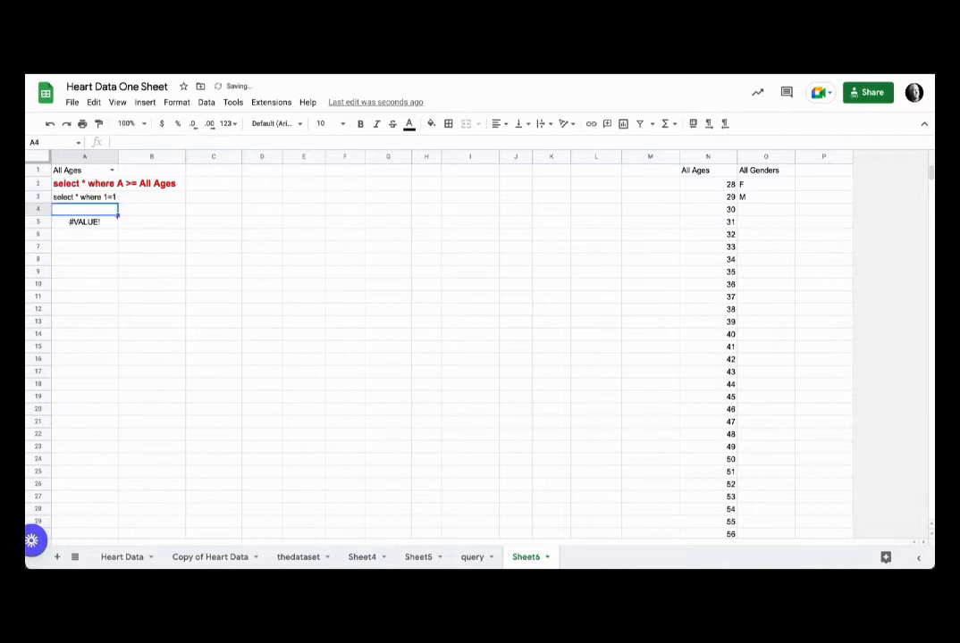
# Copy the formatting of the A2 query string onto A3 with Paint format
pyautogui.click(71, 184)
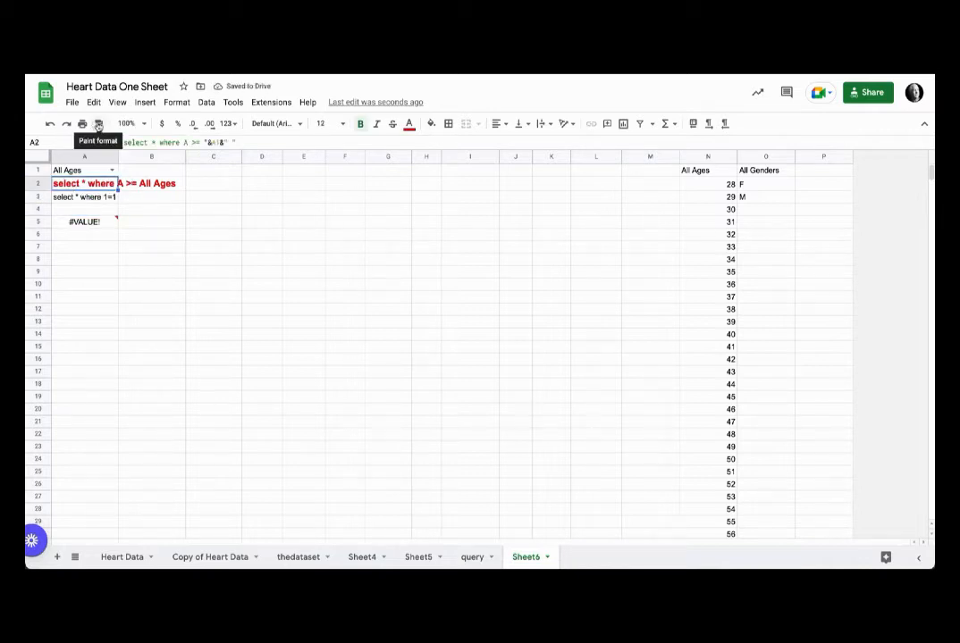
pyautogui.click(98, 124)
pyautogui.click(69, 199)
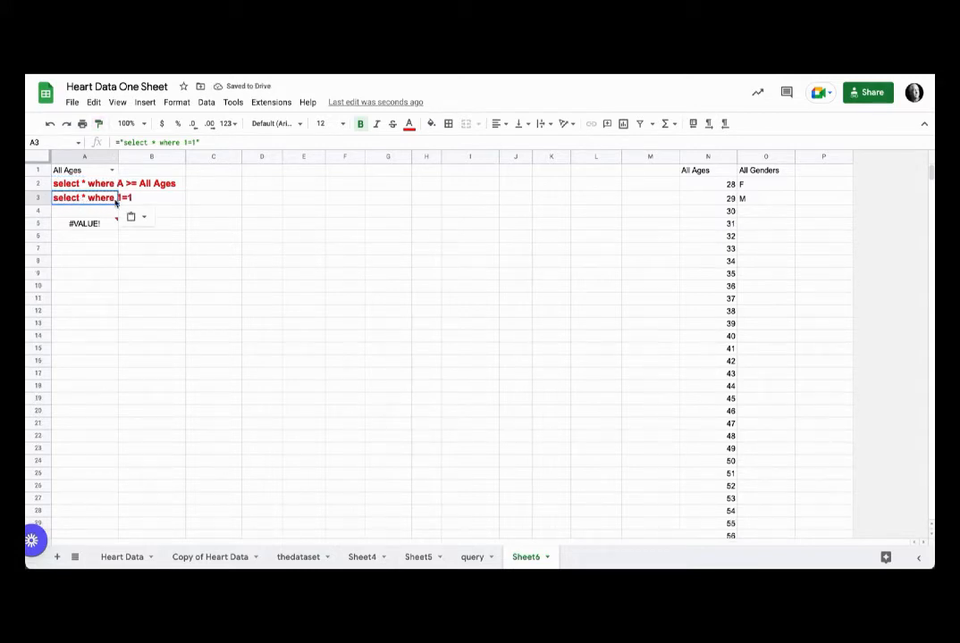
# Point the QUERY formula in A5 to the test string in A3, making it =QUERY(heartdata,A3)
pyautogui.click(91, 228)
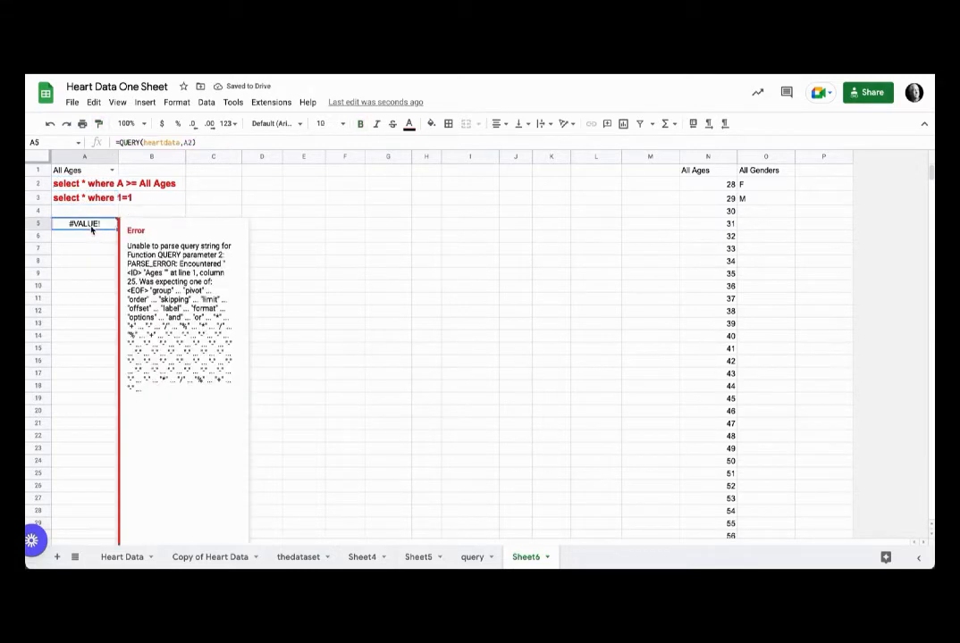
pyautogui.click(188, 143)
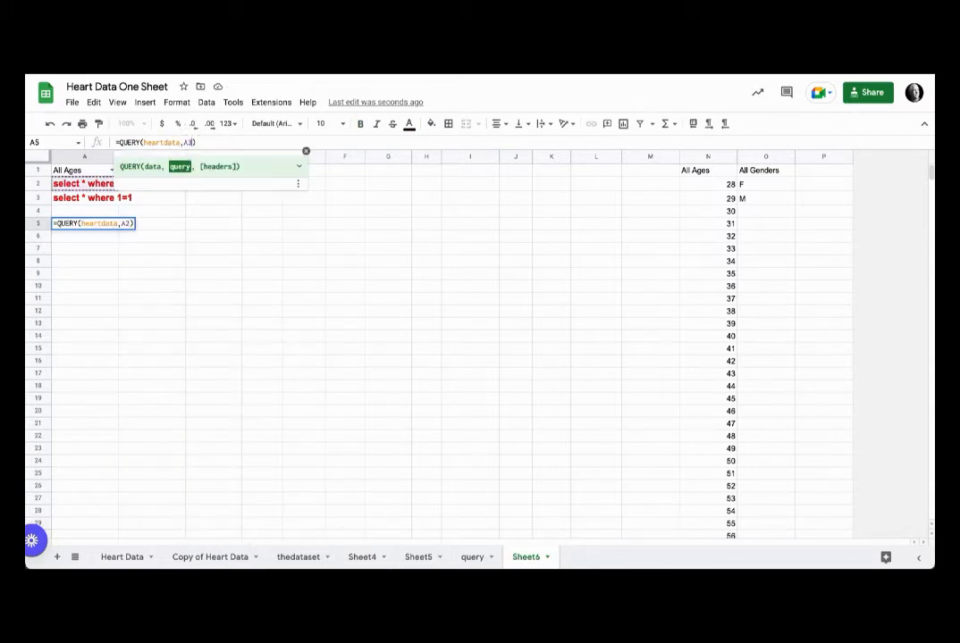
pyautogui.press('Return')
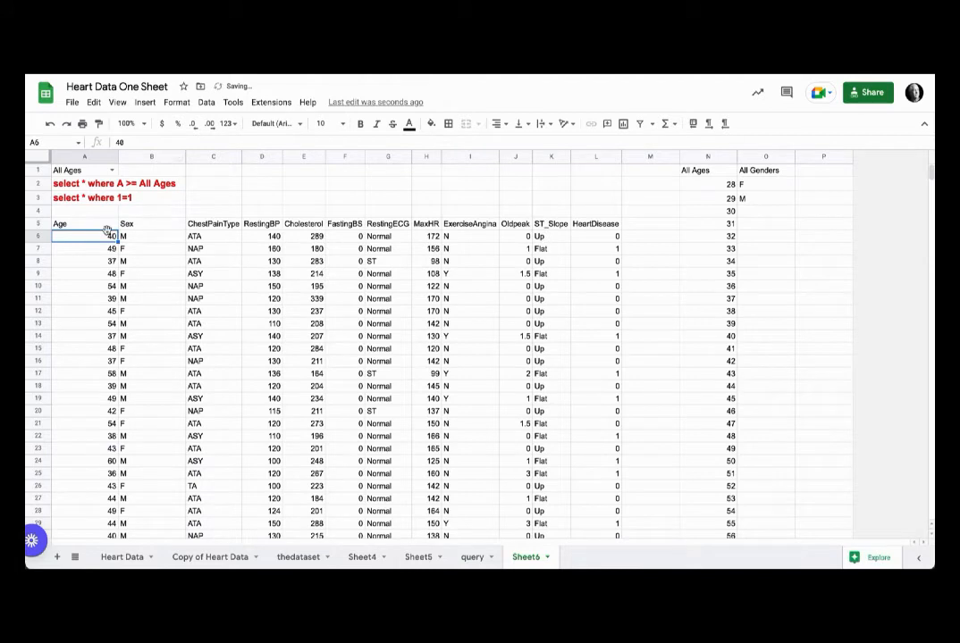
# Compare the query strings in A3 and A2 and view the options of the age dropdown in A1
pyautogui.click(81, 200)
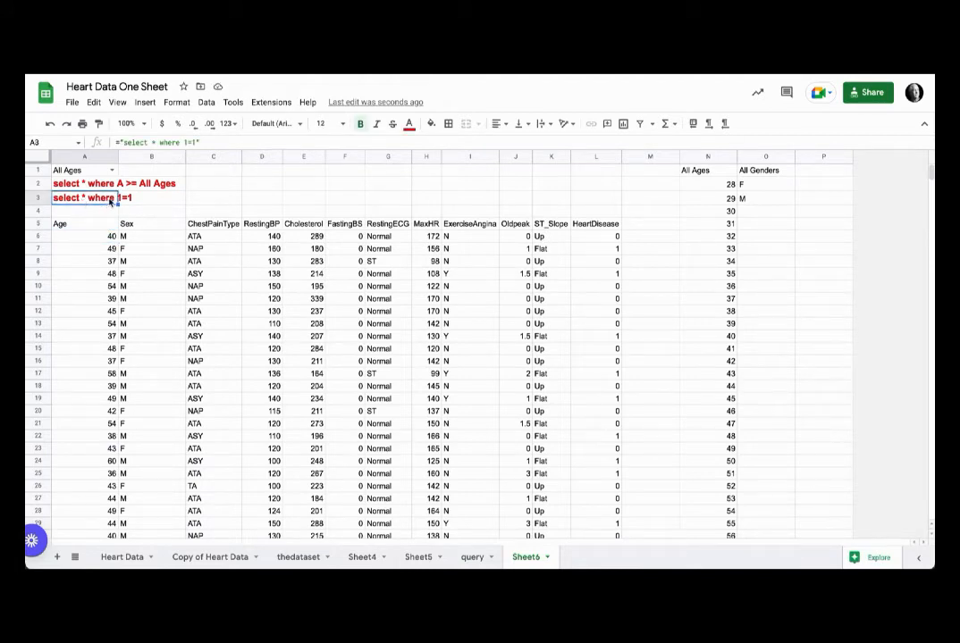
pyautogui.click(103, 187)
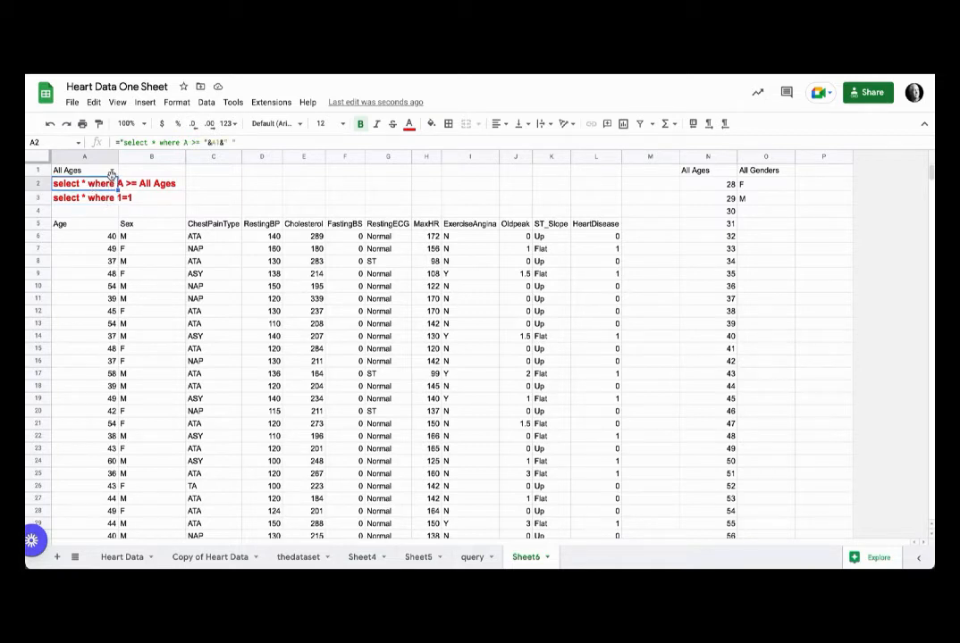
pyautogui.click(112, 171)
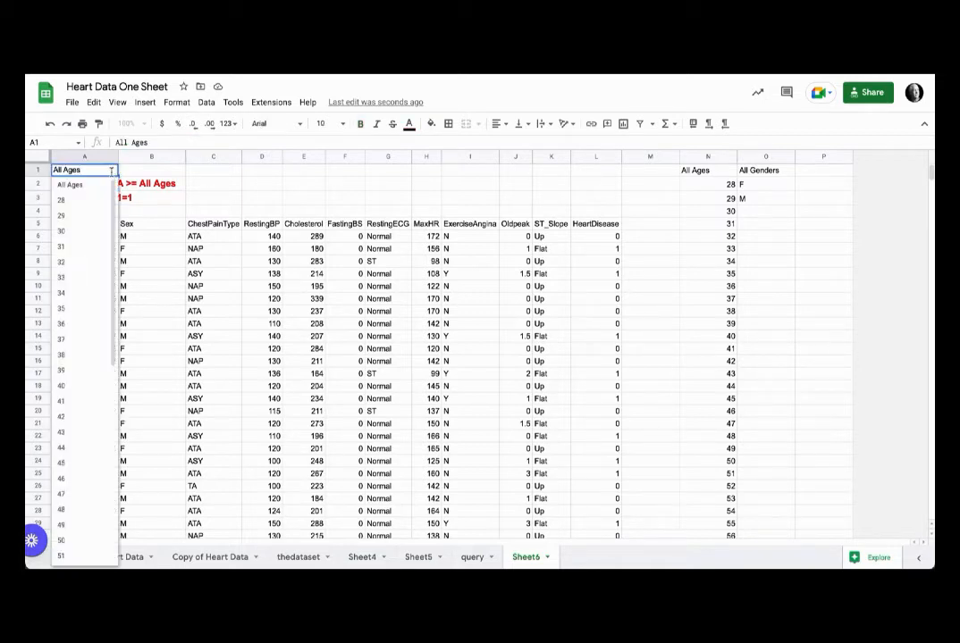
pyautogui.click(130, 170)
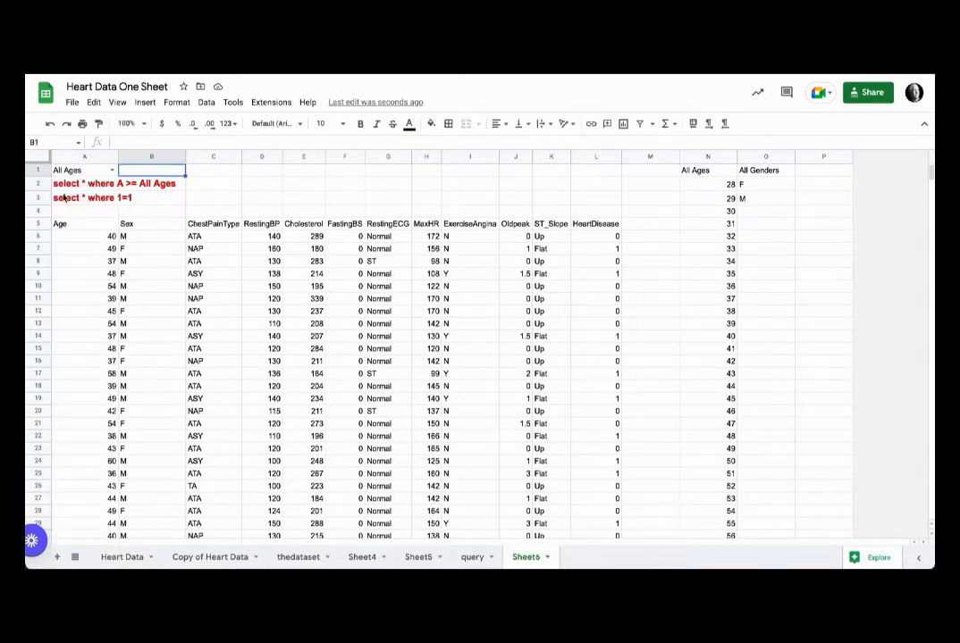
pyautogui.click(65, 197)
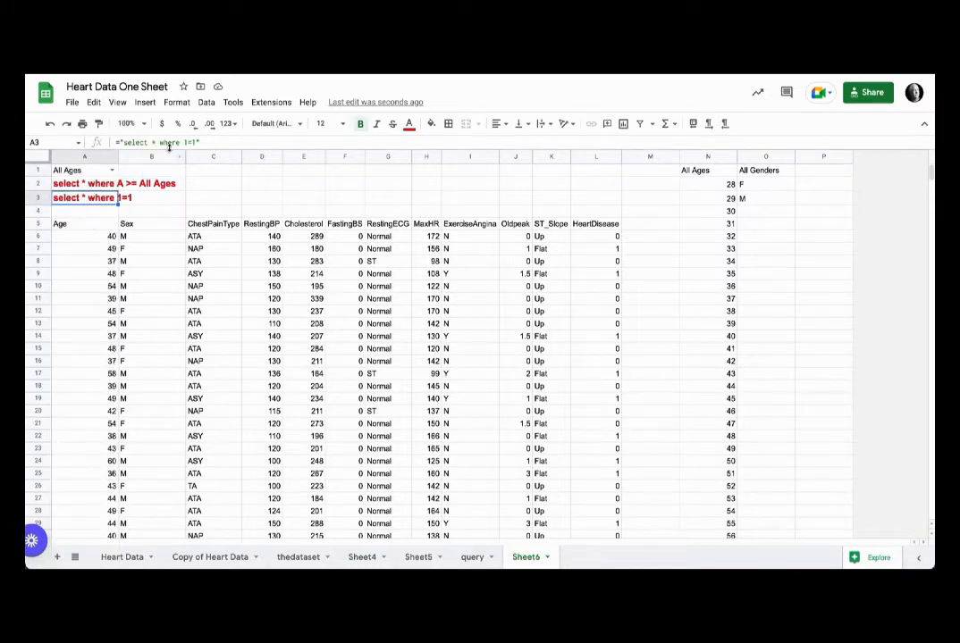
# Fill the A5 query cell with yellow and set its formula to =QUERY(heartdata,A2)
pyautogui.click(73, 224)
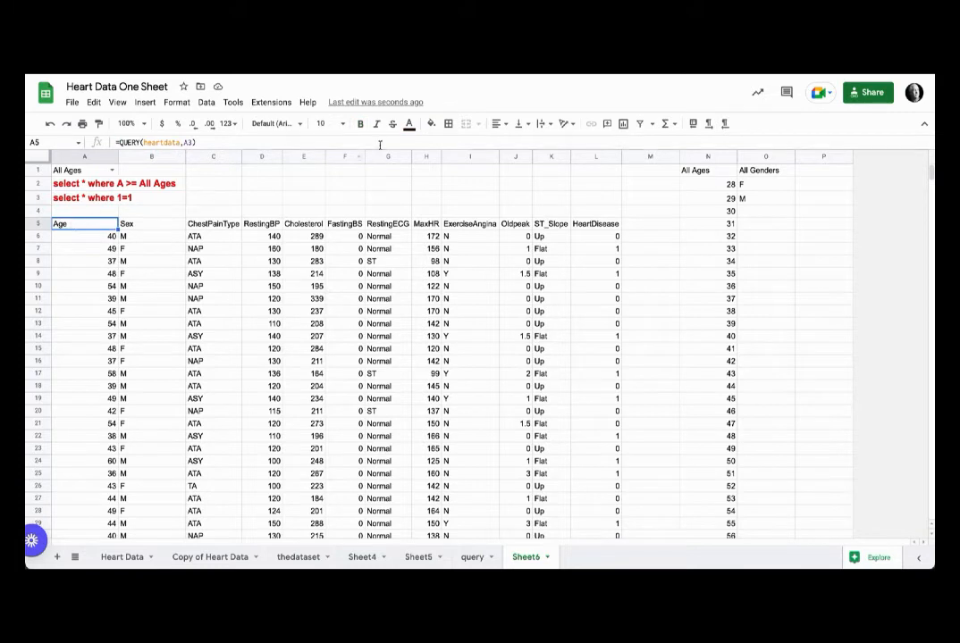
pyautogui.click(431, 124)
pyautogui.click(471, 238)
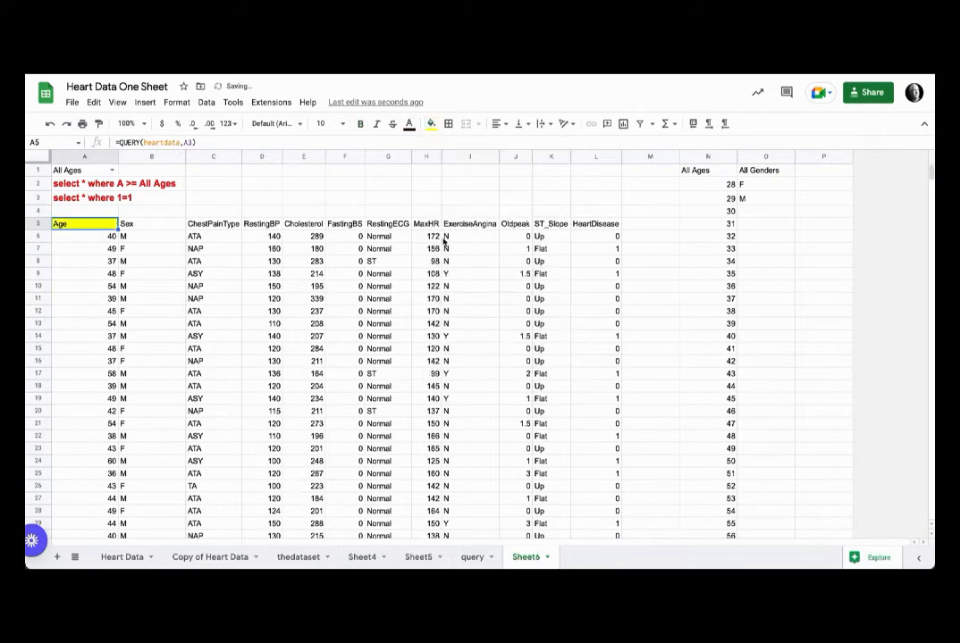
pyautogui.click(189, 142)
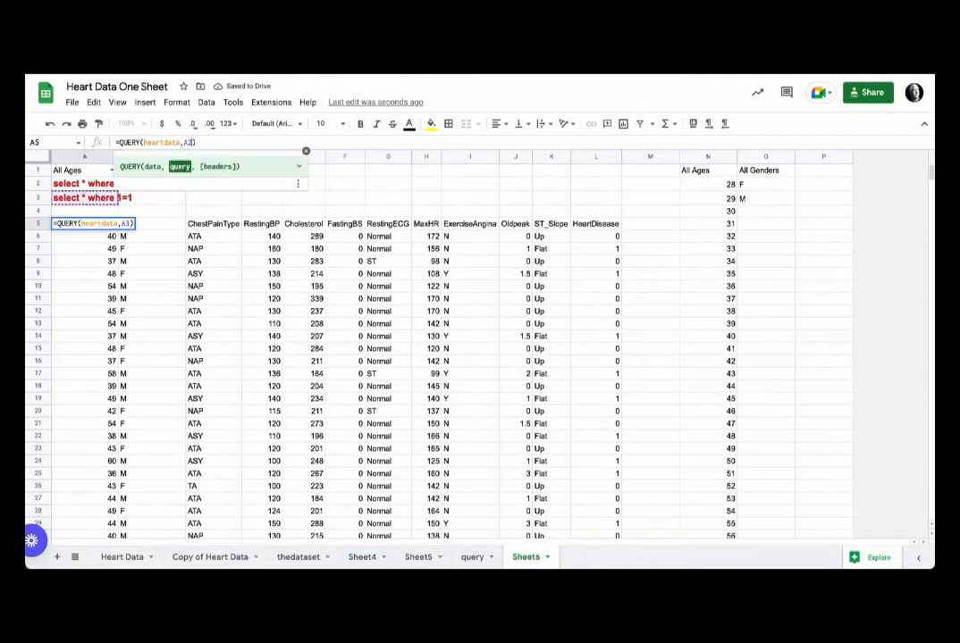
pyautogui.press('Return')
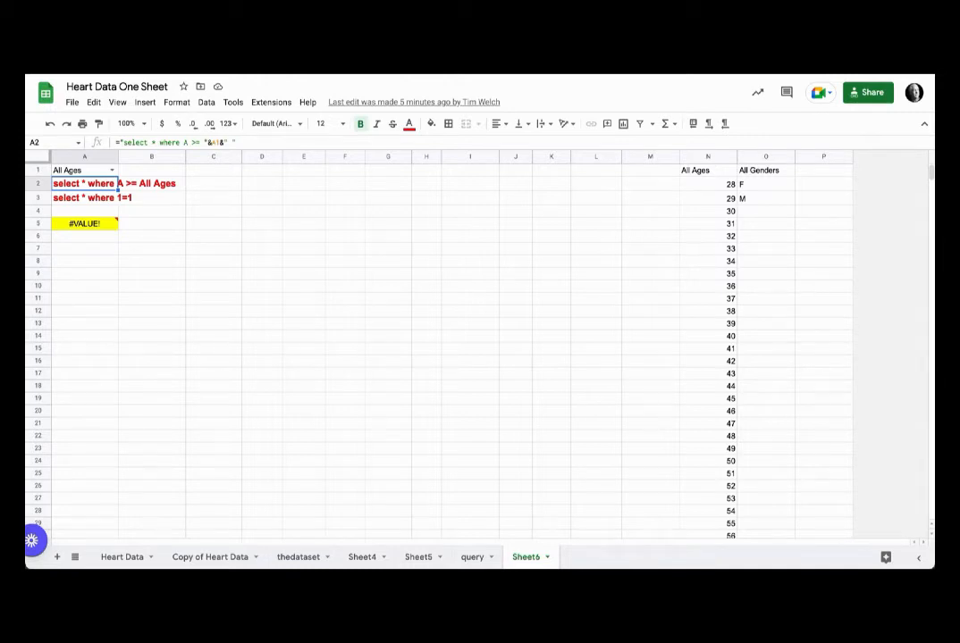
# Make the age condition in A2 conditional with ="select * where " &IF(A1="All Ages", "1=1", "A >= "&A1&" ")
pyautogui.click(185, 143)
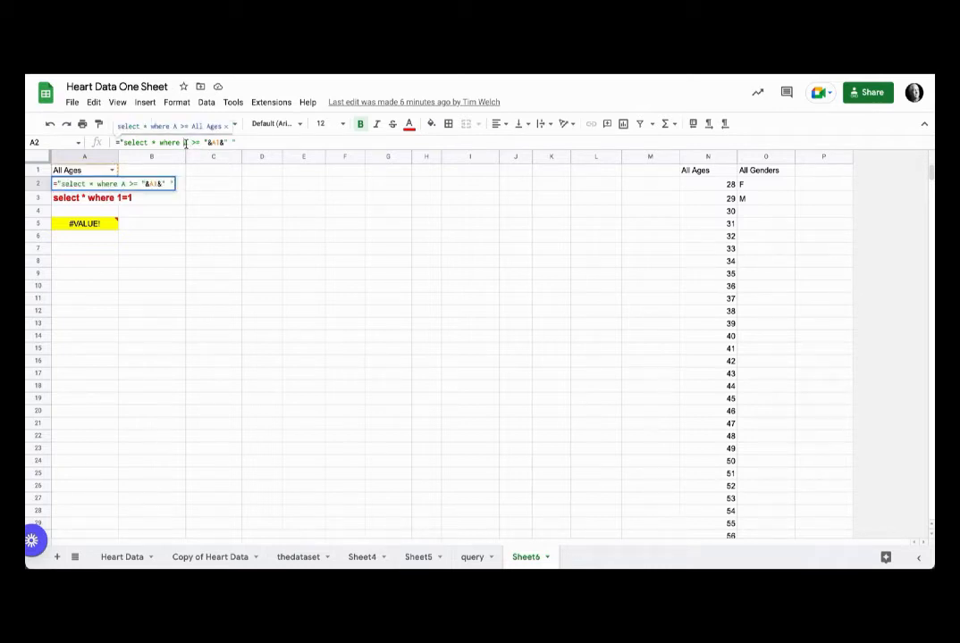
pyautogui.write("'")
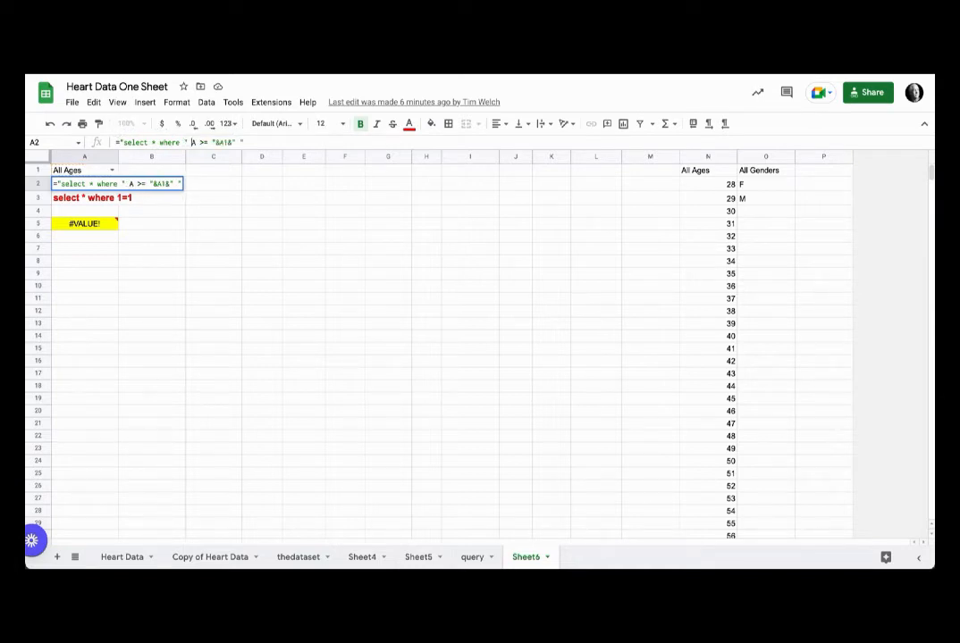
pyautogui.write(' &IF')
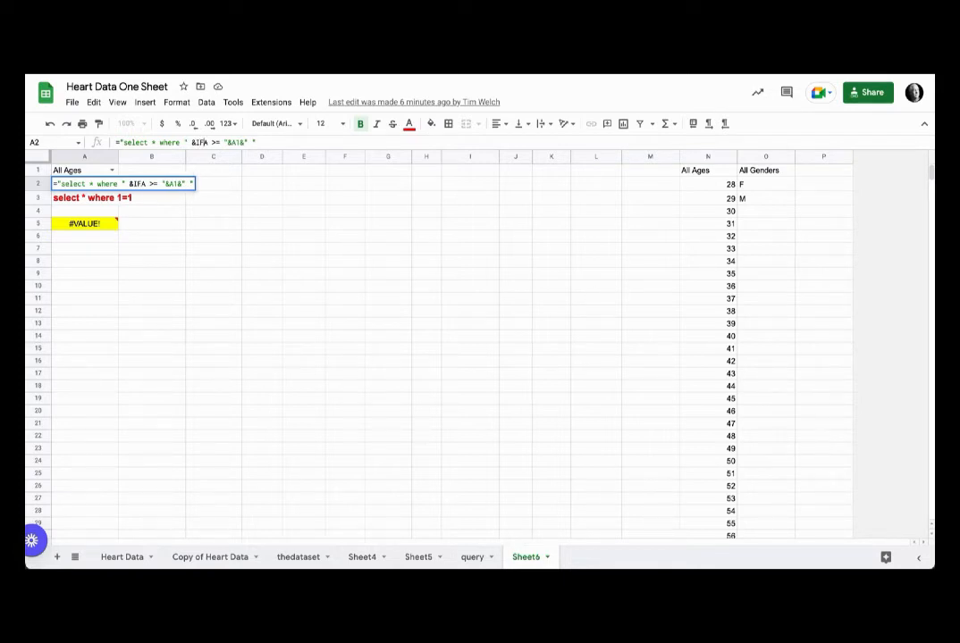
pyautogui.write('(')
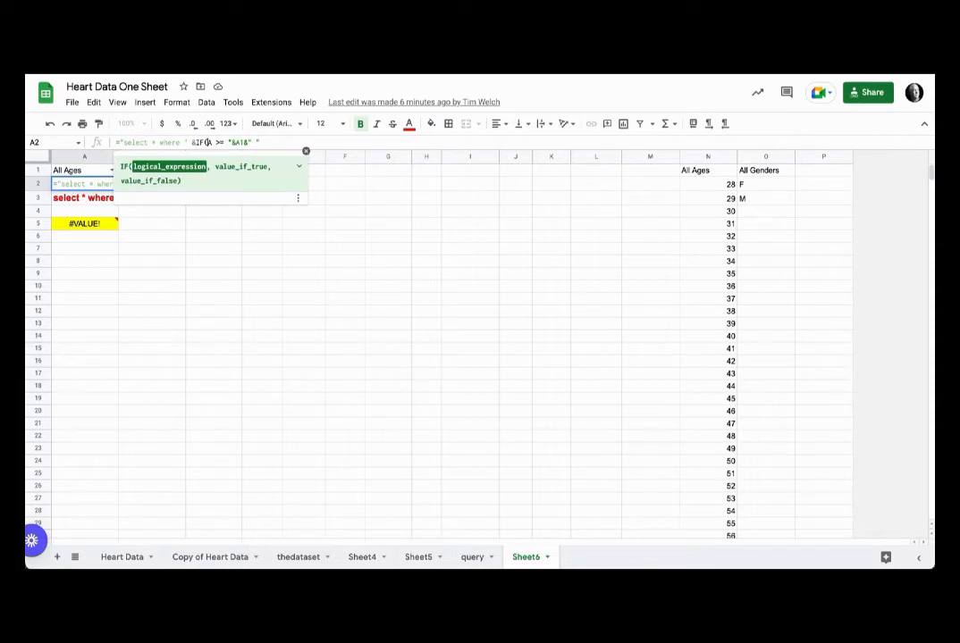
pyautogui.write('A1')
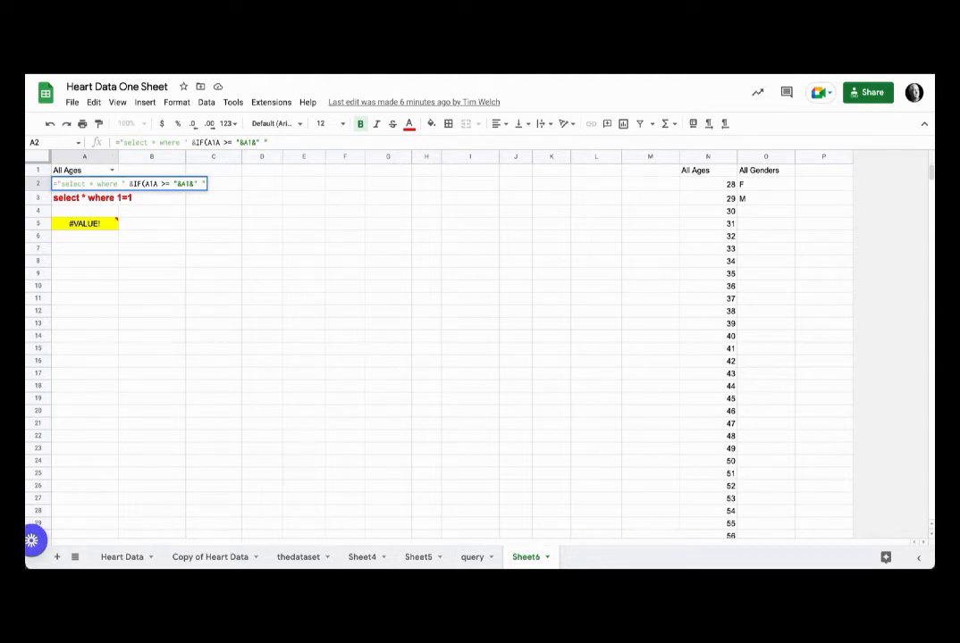
pyautogui.write('=')
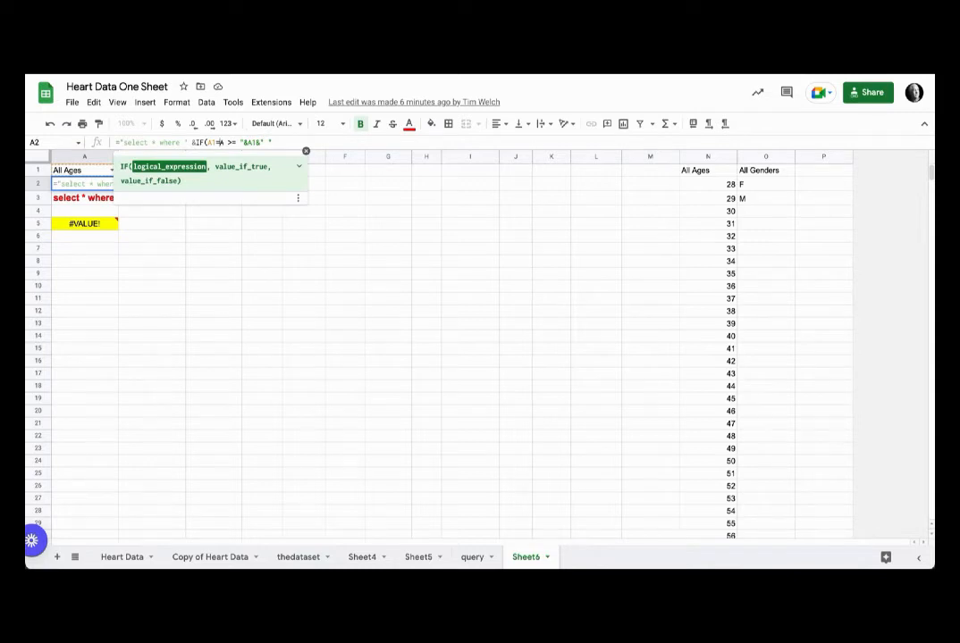
pyautogui.write('"All Ages",')
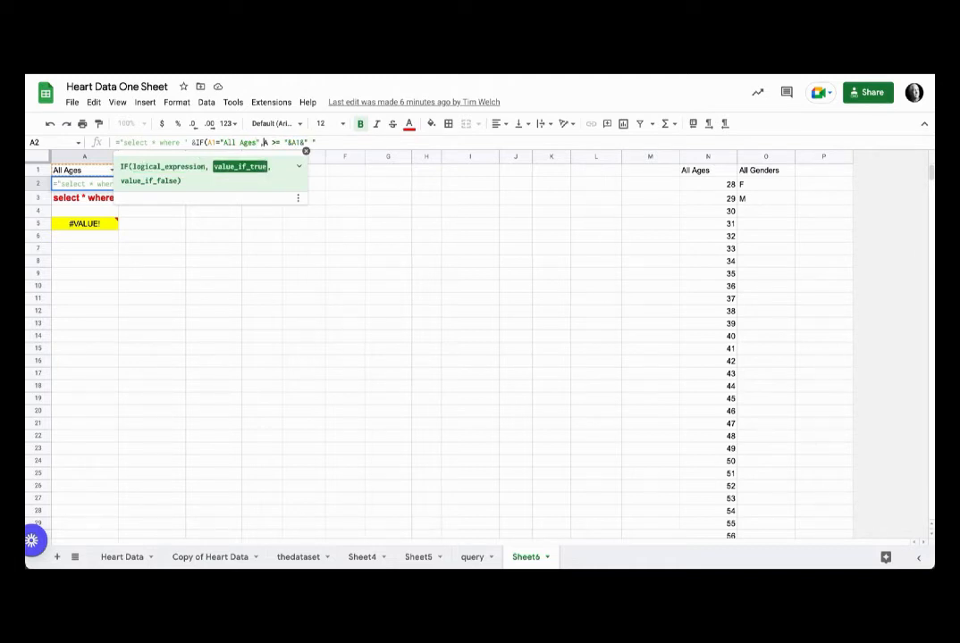
pyautogui.write(' "')
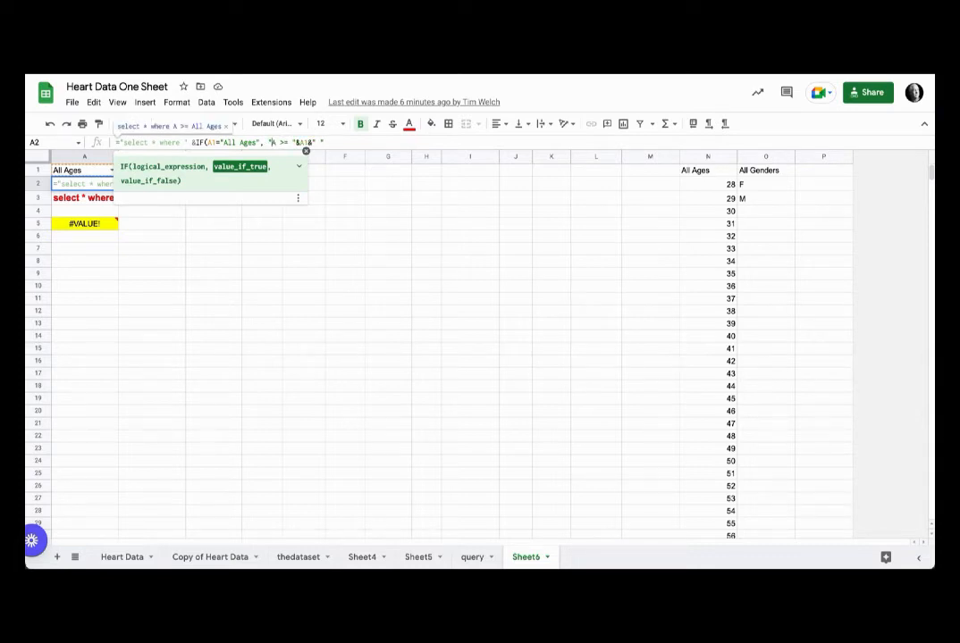
pyautogui.write('1=1",')
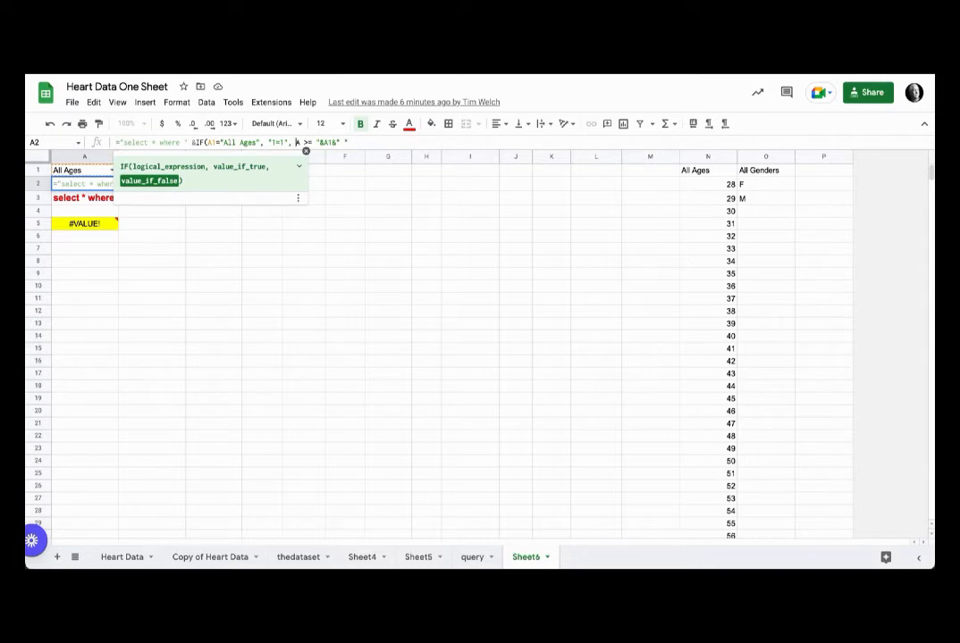
pyautogui.write(' "')
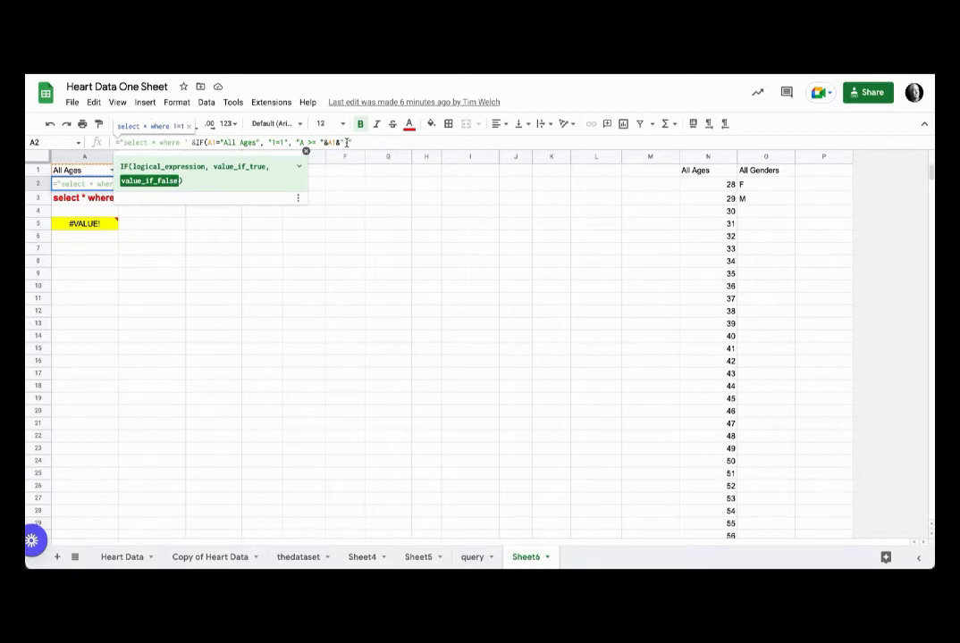
pyautogui.press('Return')
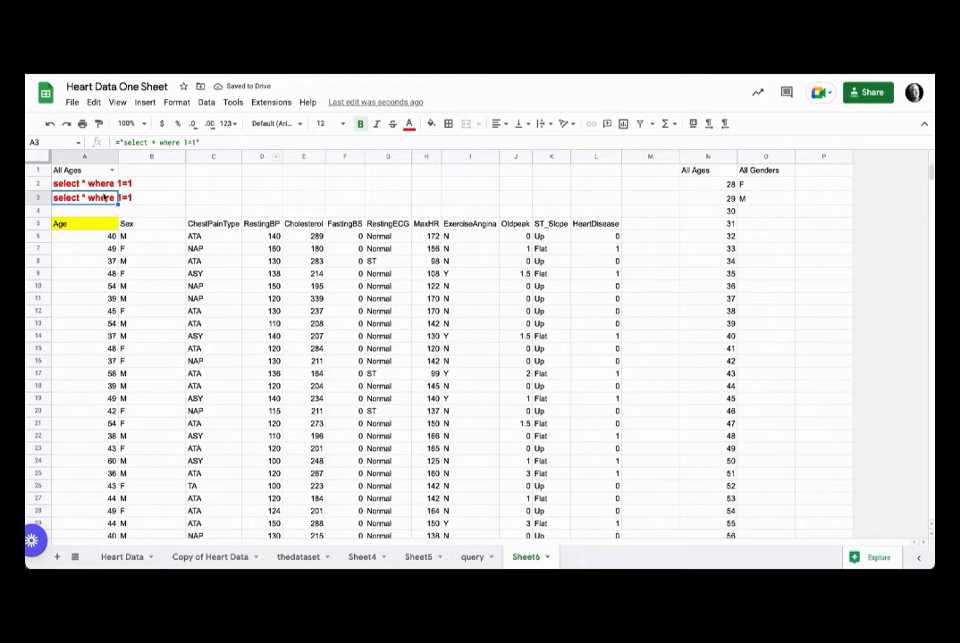
# Check the A2 formula and delete the test query string from A3
pyautogui.click(61, 189)
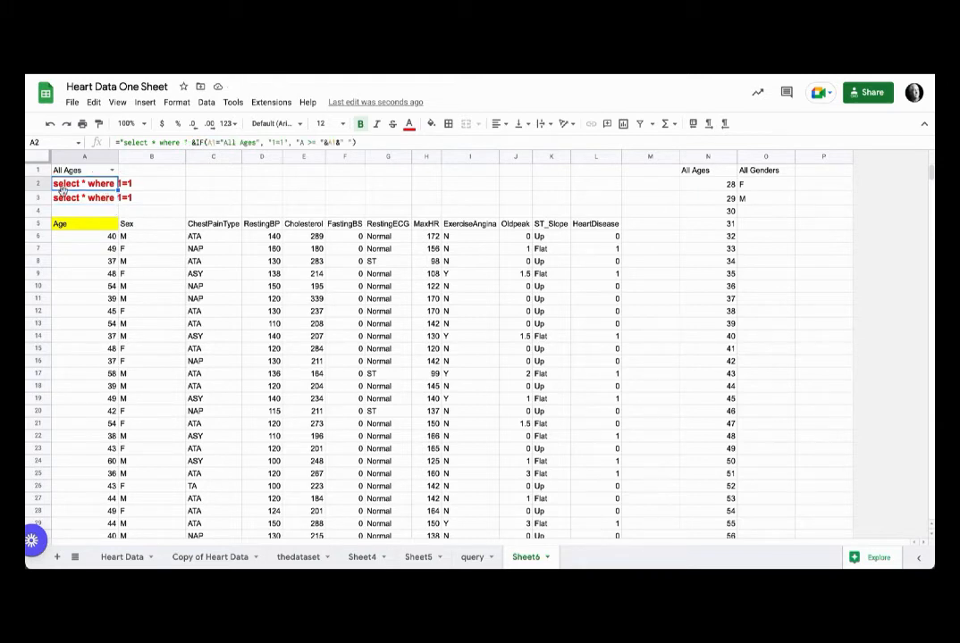
pyautogui.click(69, 200)
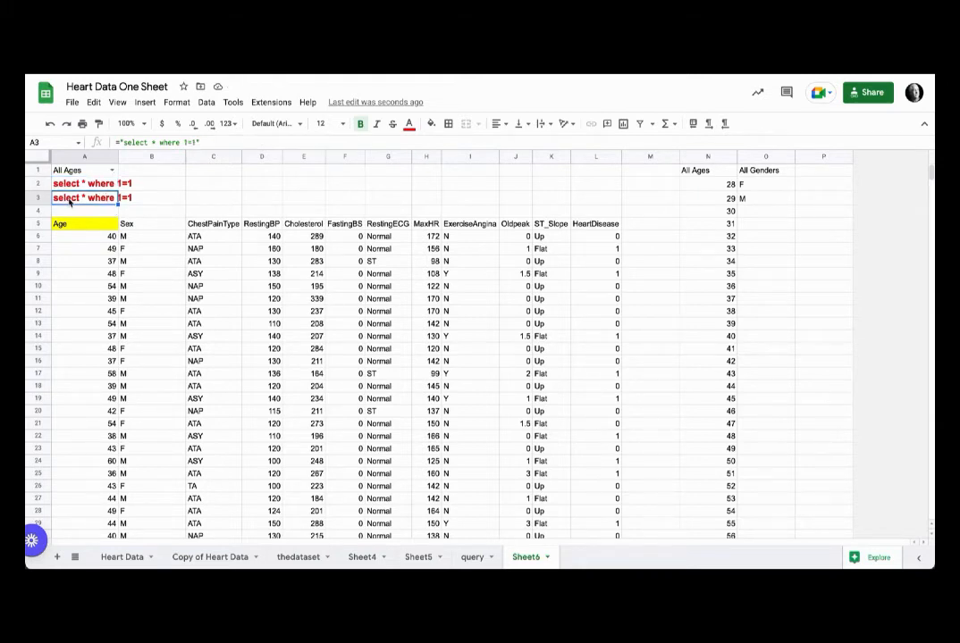
pyautogui.press('Delete')
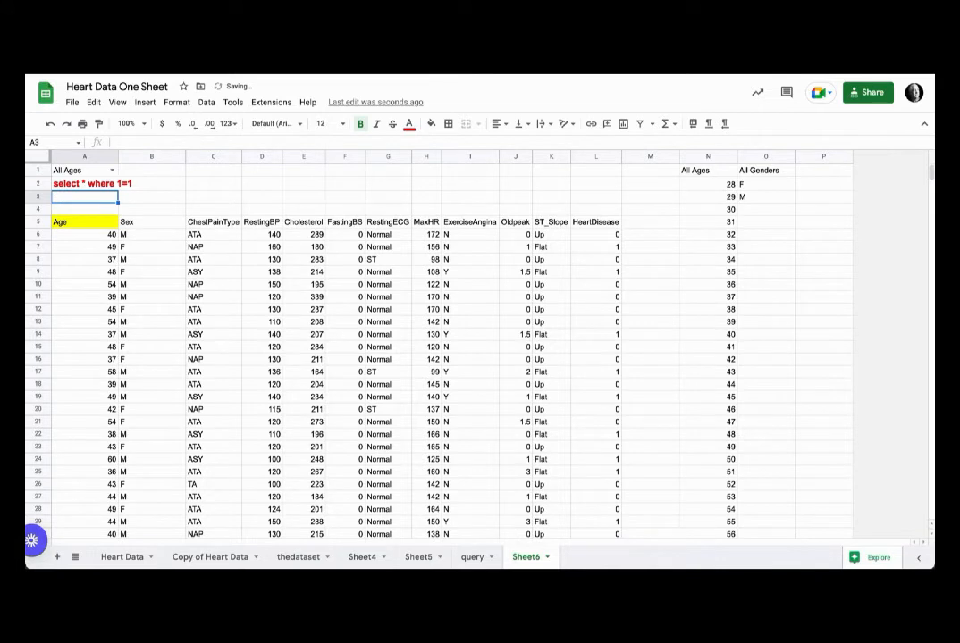
# Test the age dropdown in A1 by choosing 28 and switching back to All Ages
pyautogui.click(78, 188)
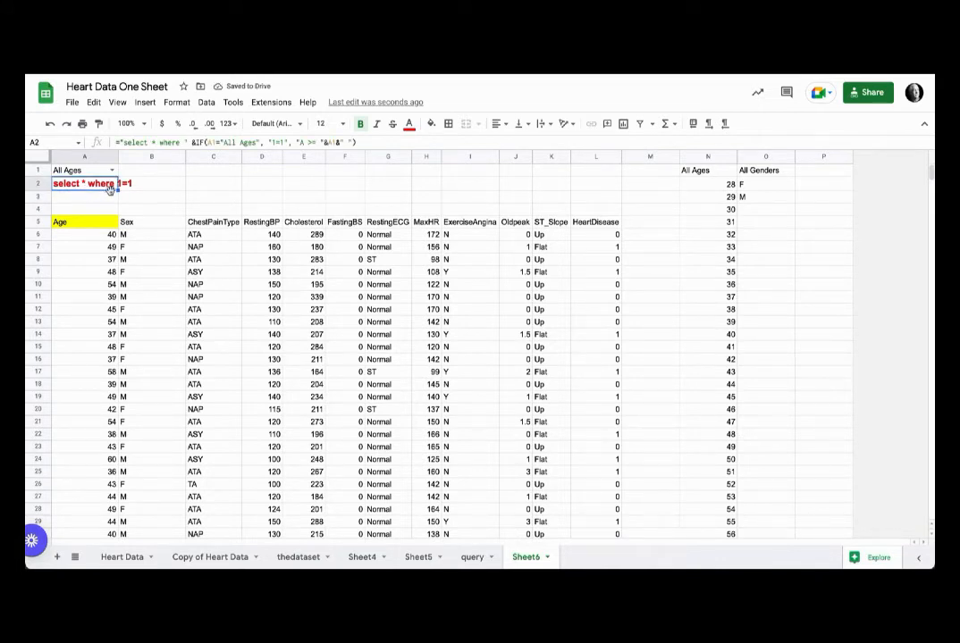
pyautogui.click(112, 169)
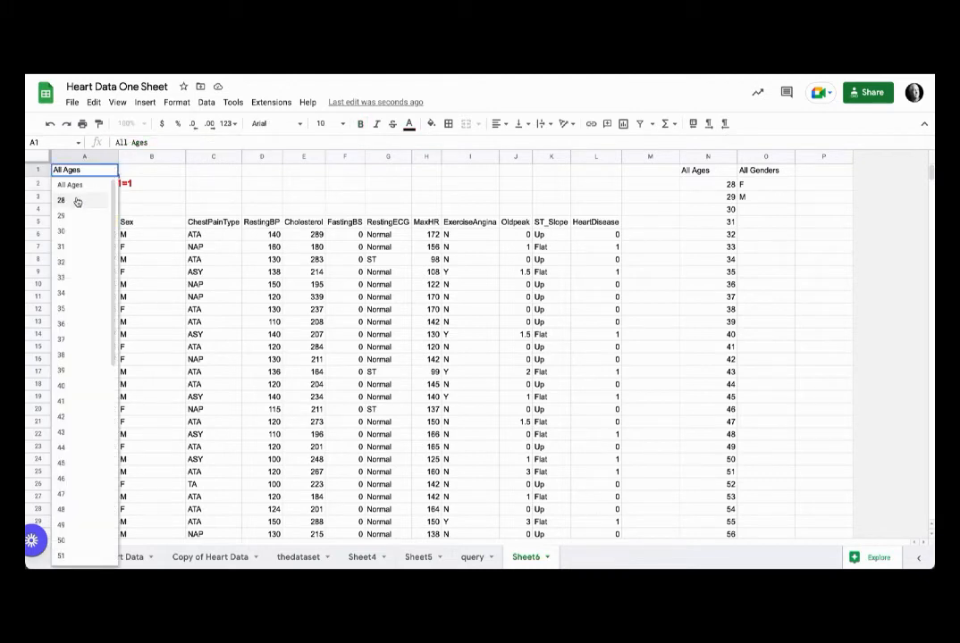
pyautogui.click(78, 201)
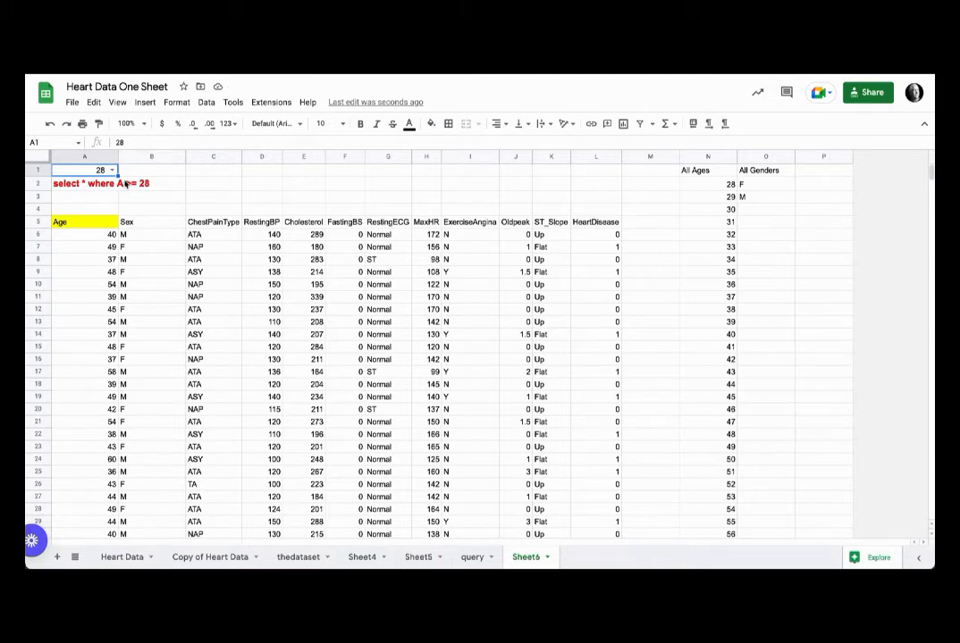
pyautogui.click(112, 170)
pyautogui.click(77, 200)
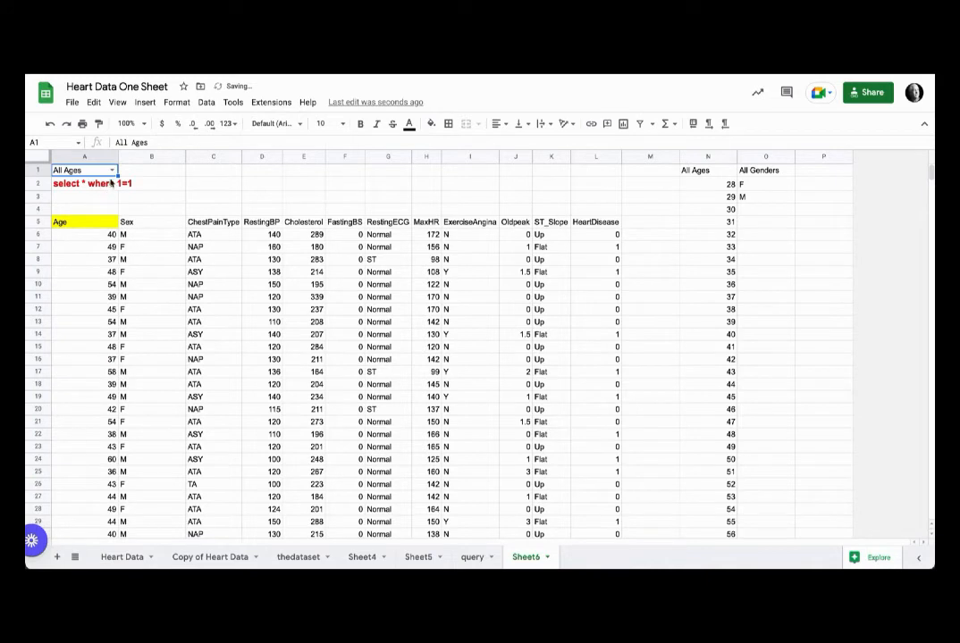
# Set the age dropdown in A1 to 73 to filter the heart data
pyautogui.click(112, 171)
pyautogui.scroll(-5, 89, 273)
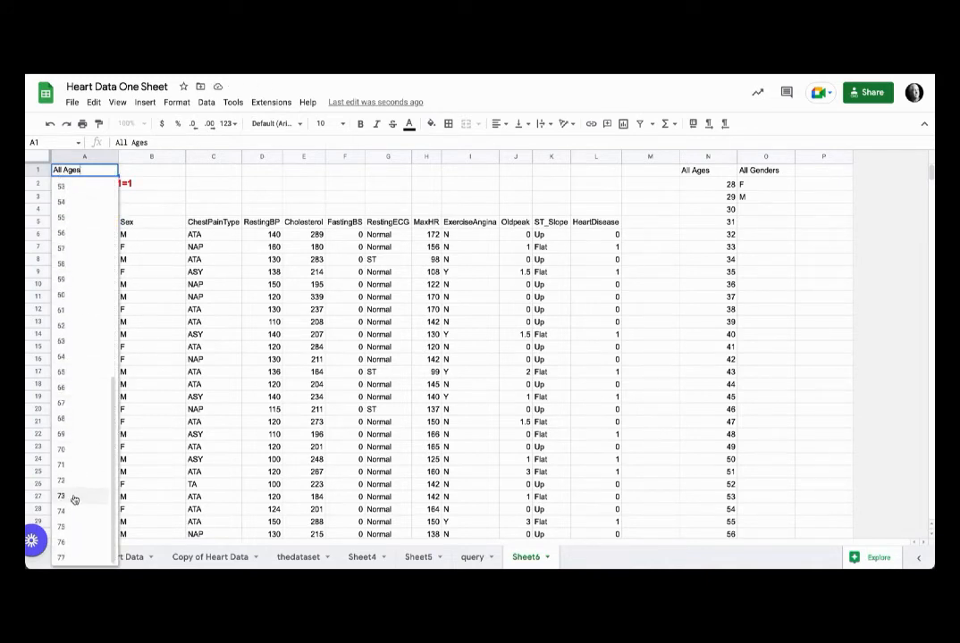
pyautogui.click(74, 499)
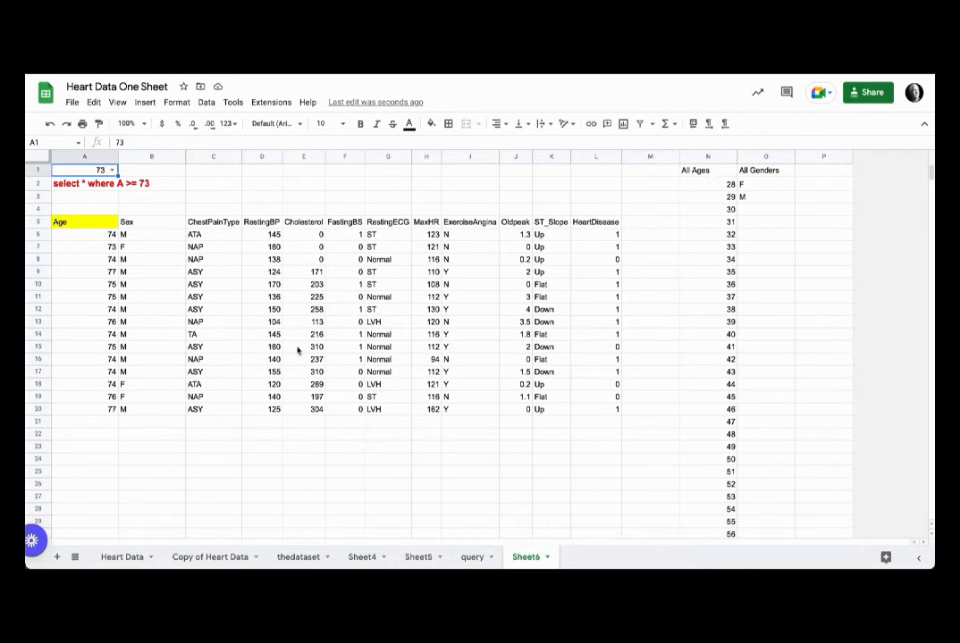
# Enlarge the formula bar and open the A2 query string formula for editing at its end
pyautogui.click(84, 187)
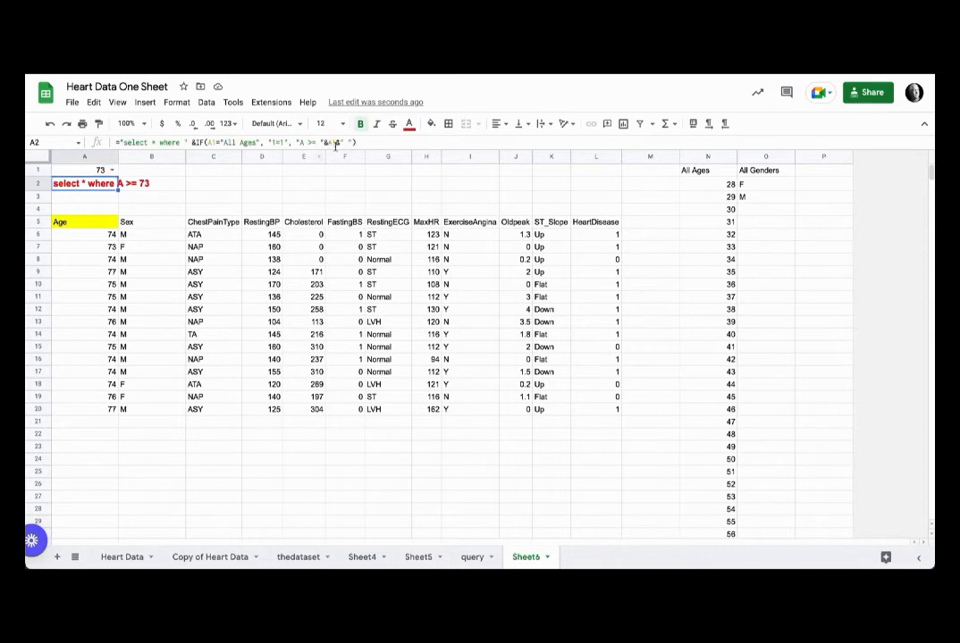
pyautogui.moveTo(390, 150); pyautogui.dragTo(390, 197)
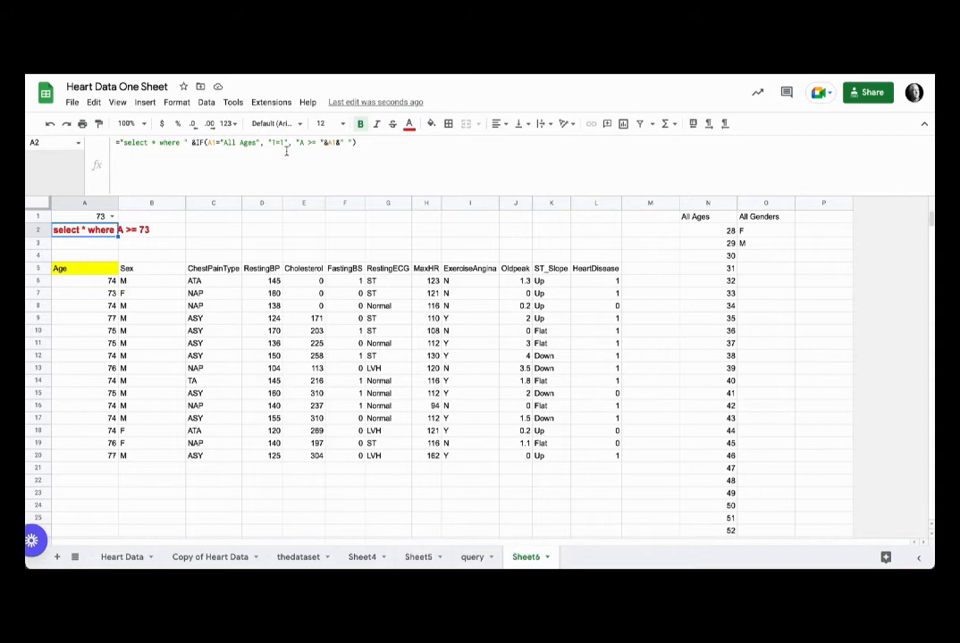
pyautogui.click(370, 154)
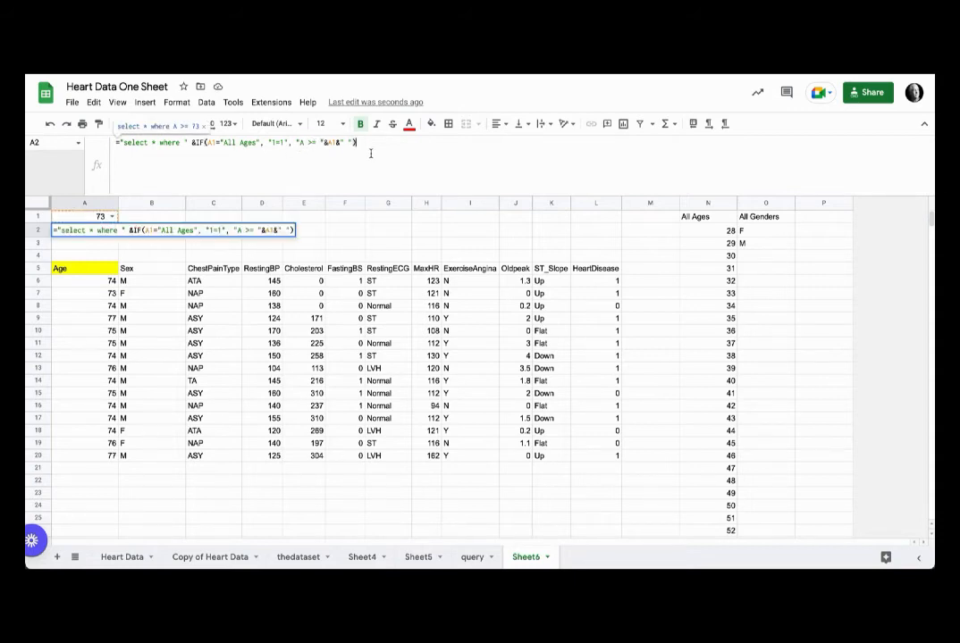